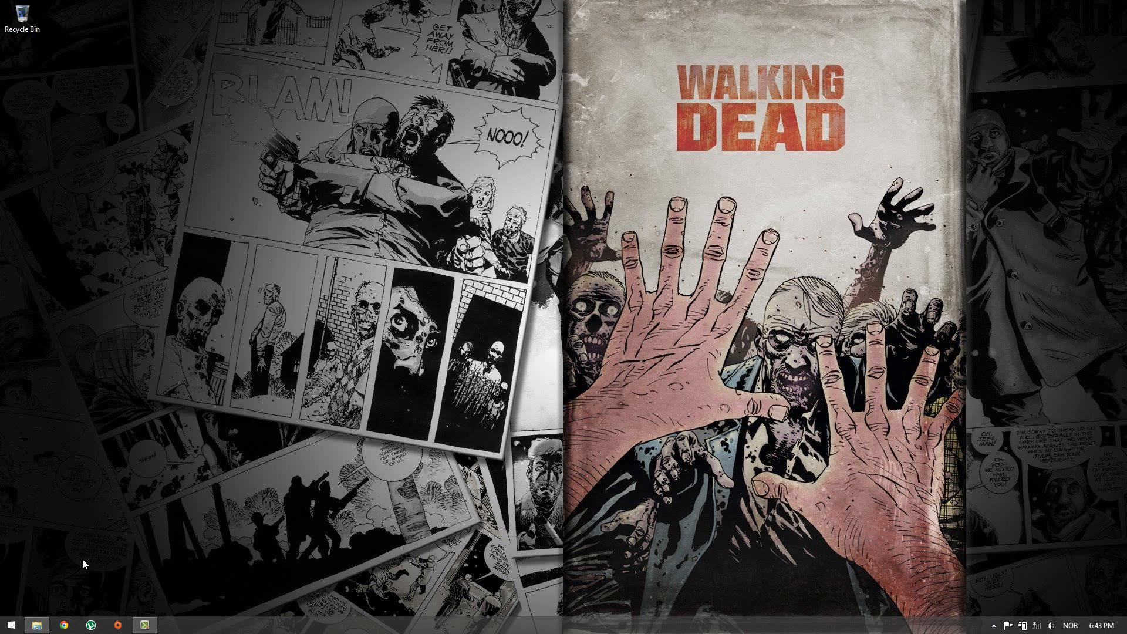
Preview the gameplay recording 2014_2_28_18_21_59 from Transcend (G:) in Windows Media Player with system sound muted, skipping to a mid-match scene before closing it.
click(37, 625)
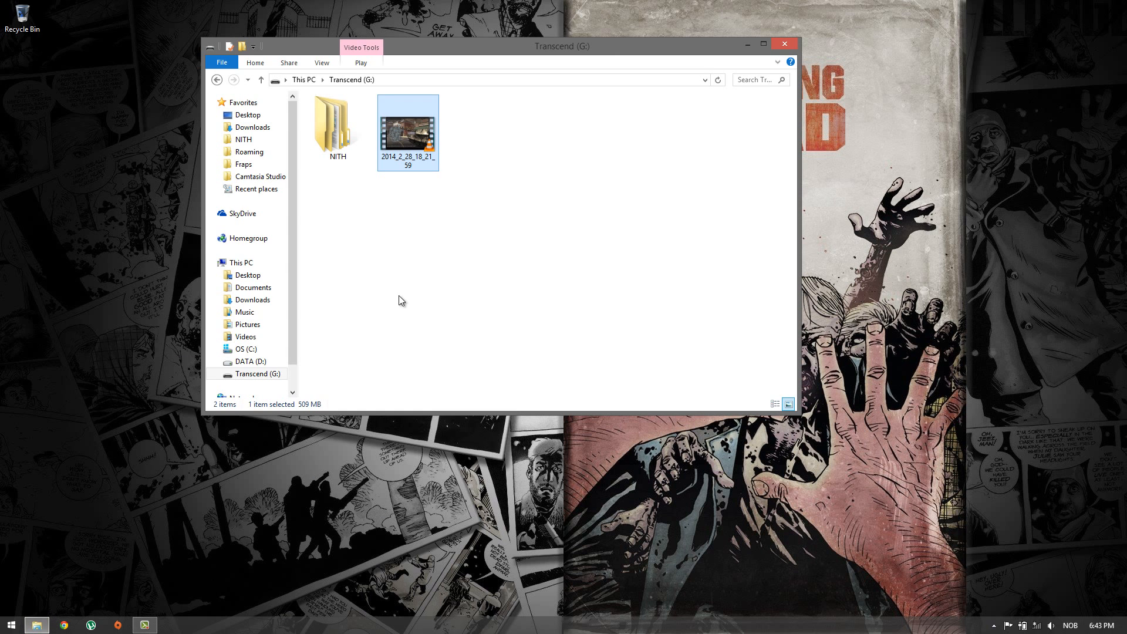
right_click(411, 141)
mouse_move(604, 205)
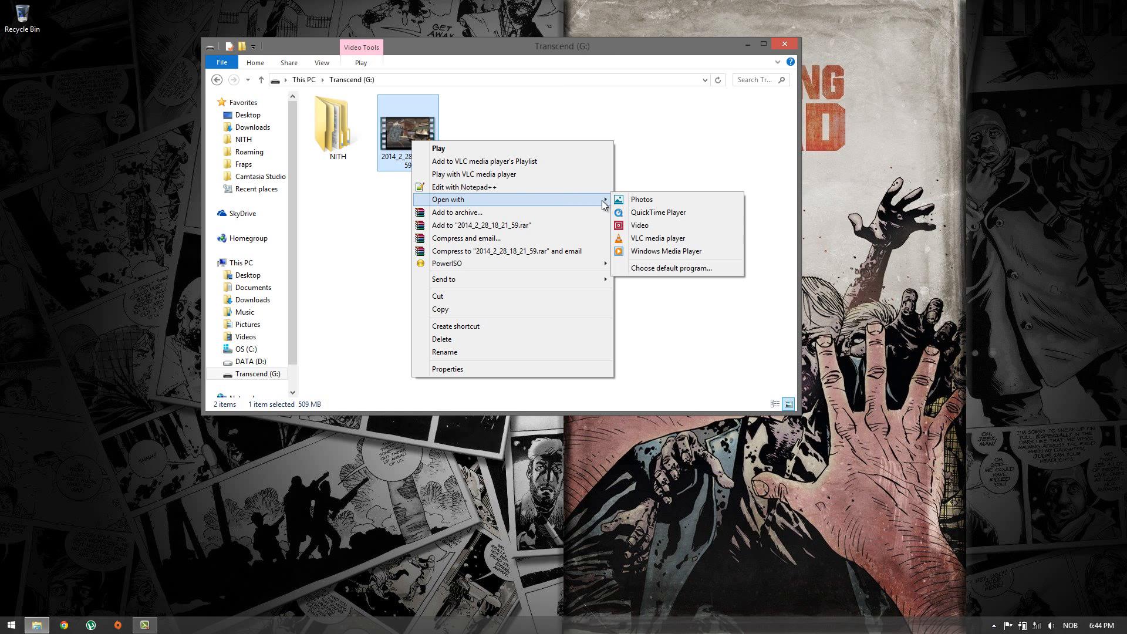
click(658, 251)
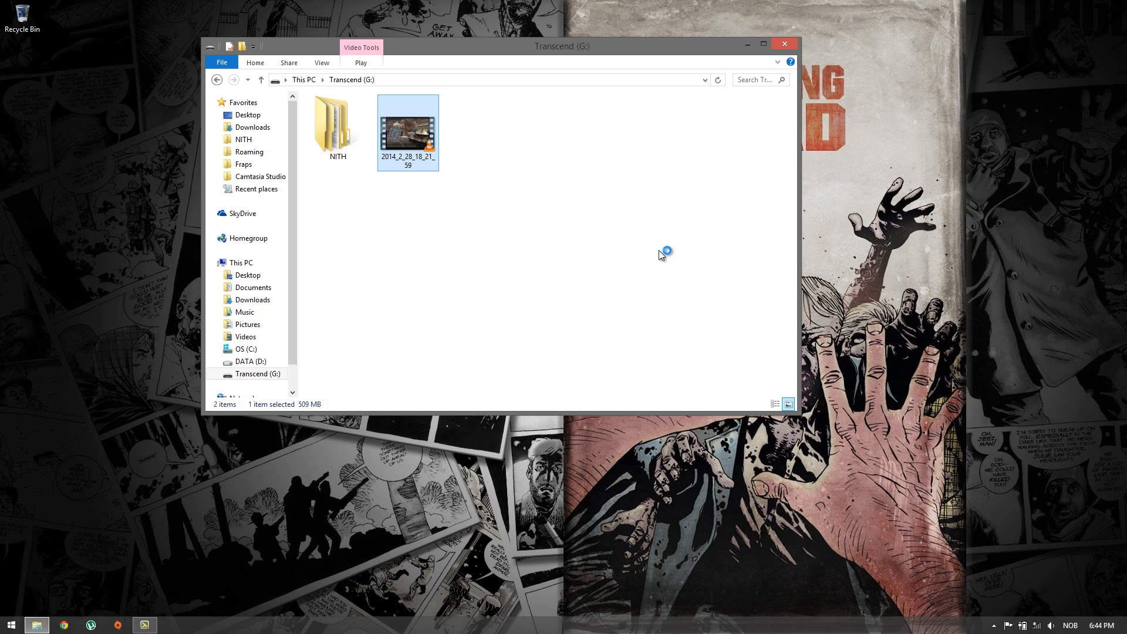
key(XF86AudioMute)
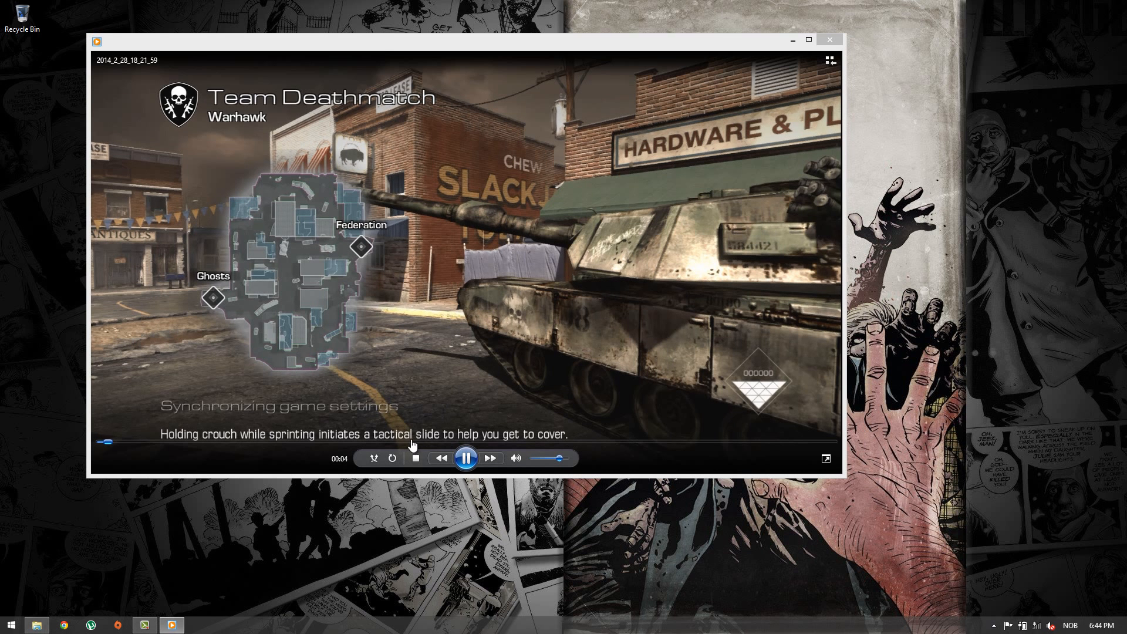
click(377, 442)
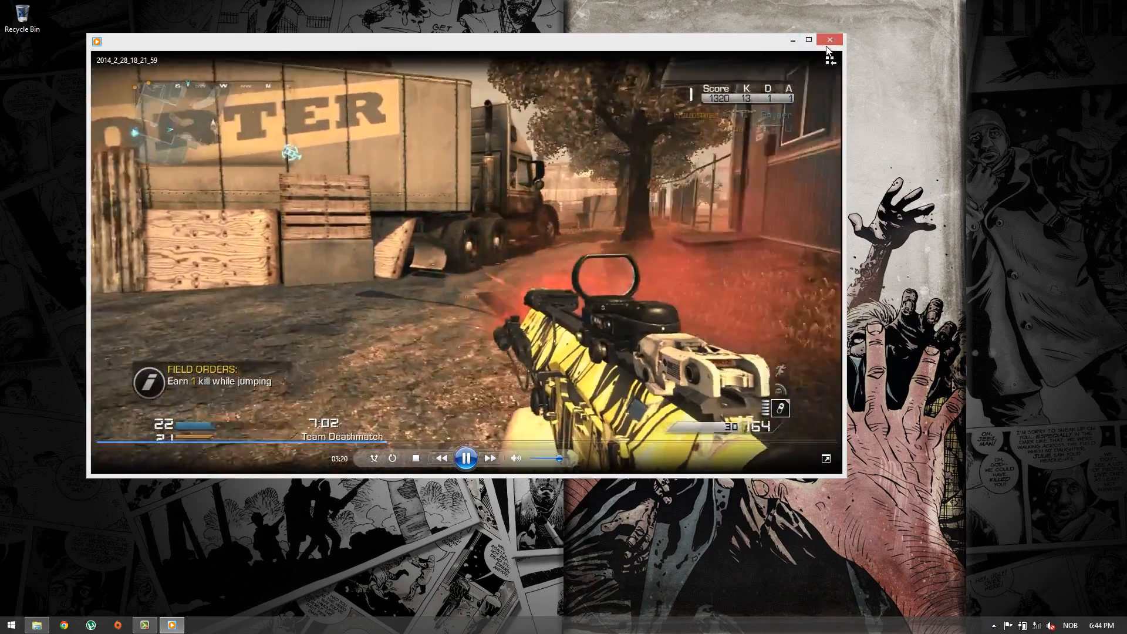
click(830, 39)
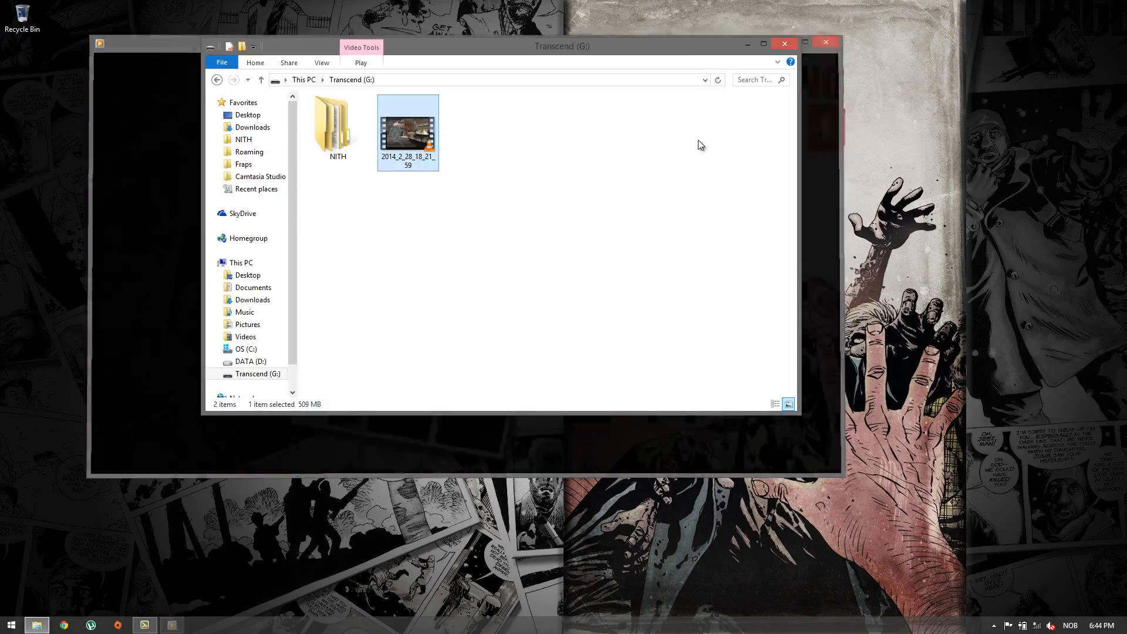
click(747, 45)
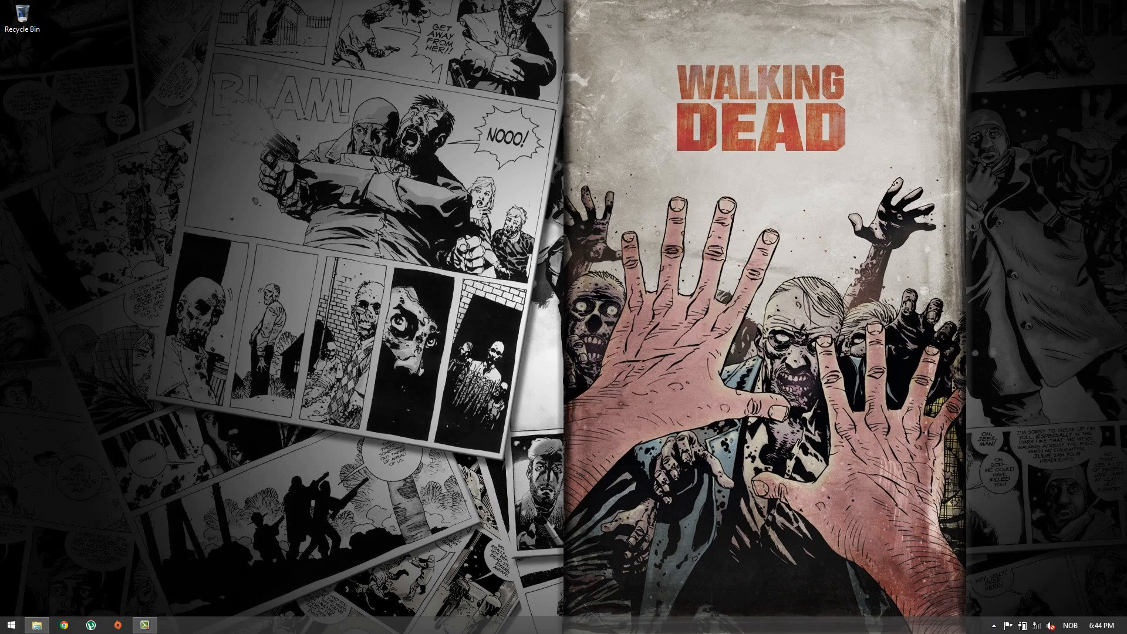
Launch Adobe Premiere Pro CC and create a new project named "Ghosts color correction" with the default settings.
key(super)
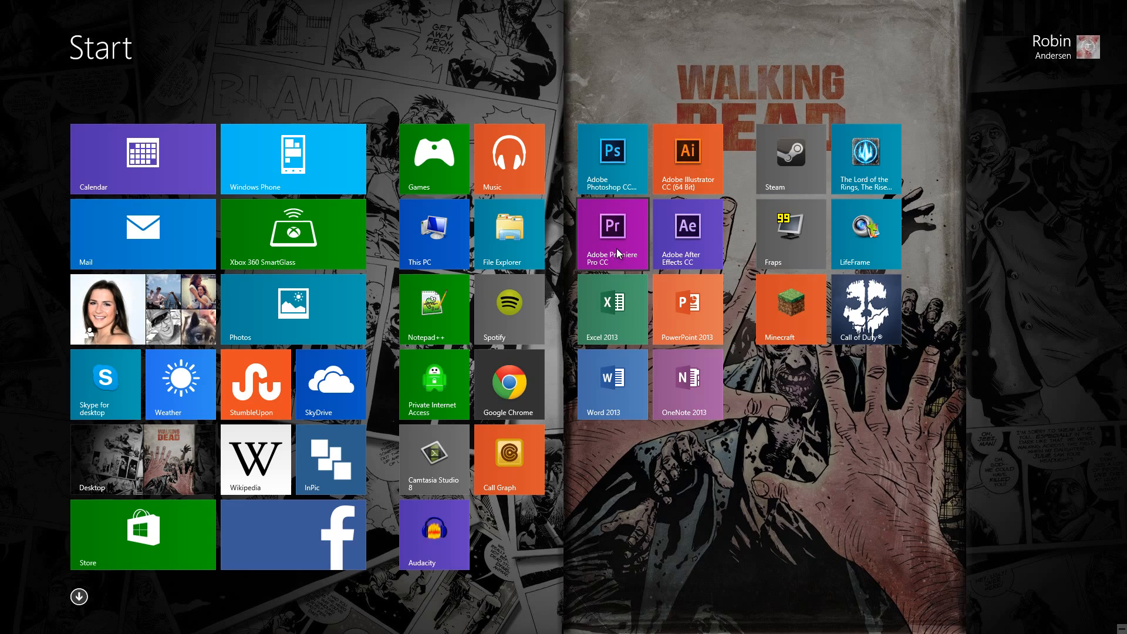
click(616, 231)
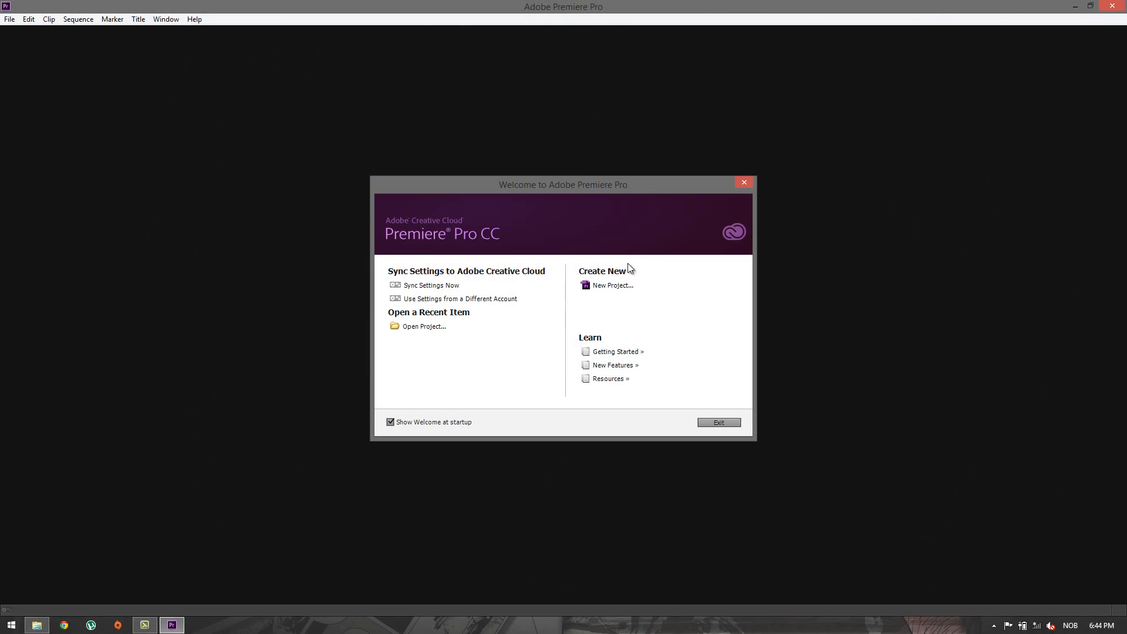
click(620, 287)
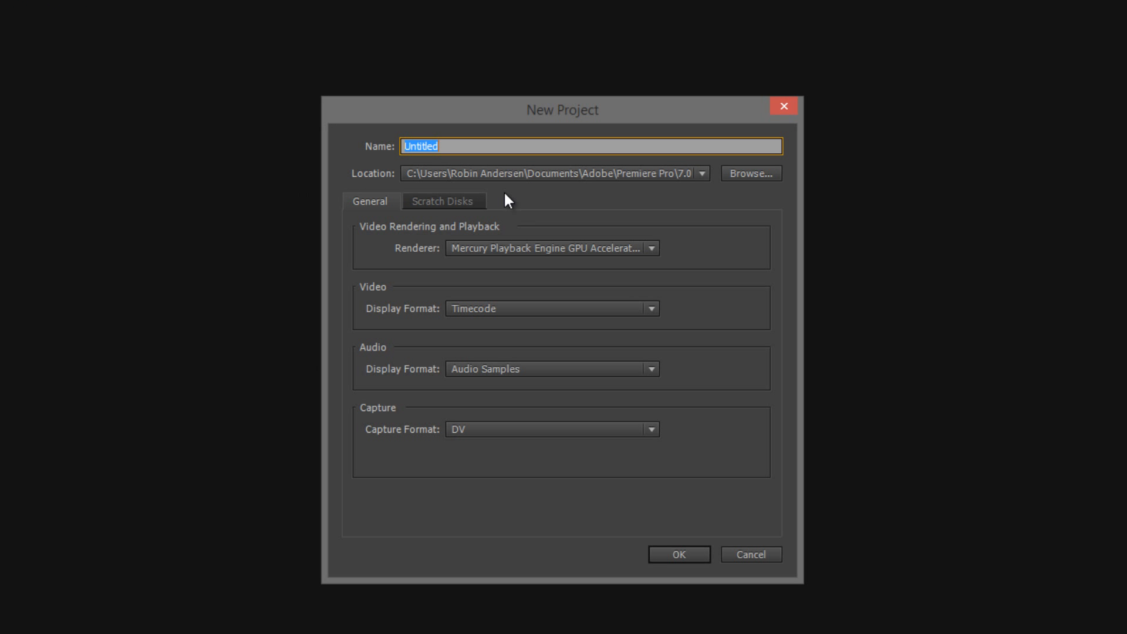
text(Ghosts color correction)
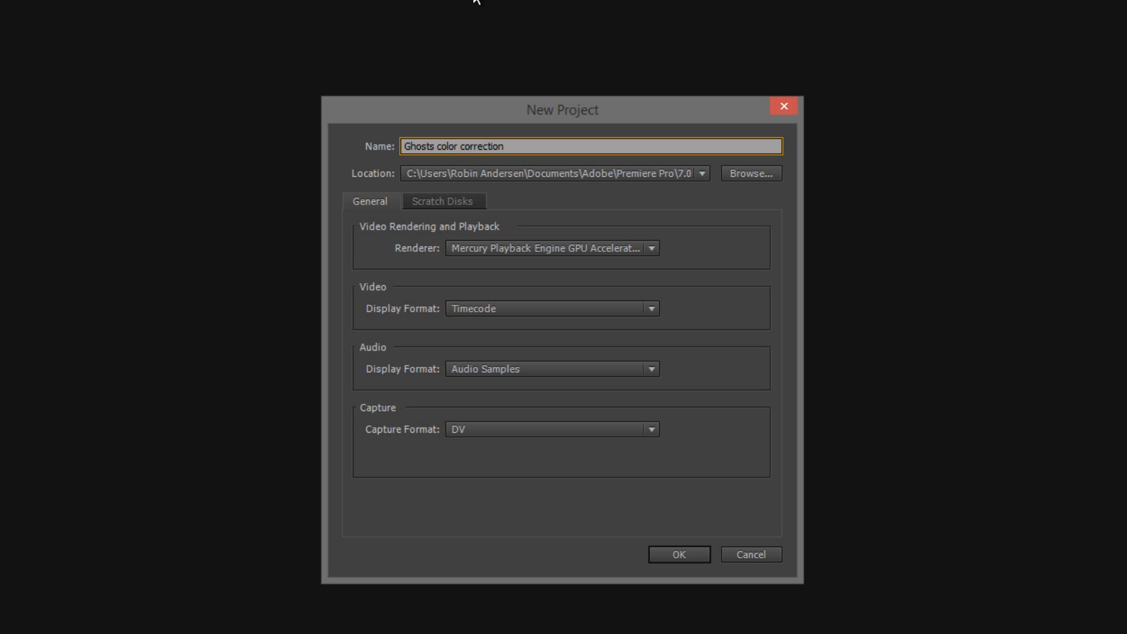
click(670, 551)
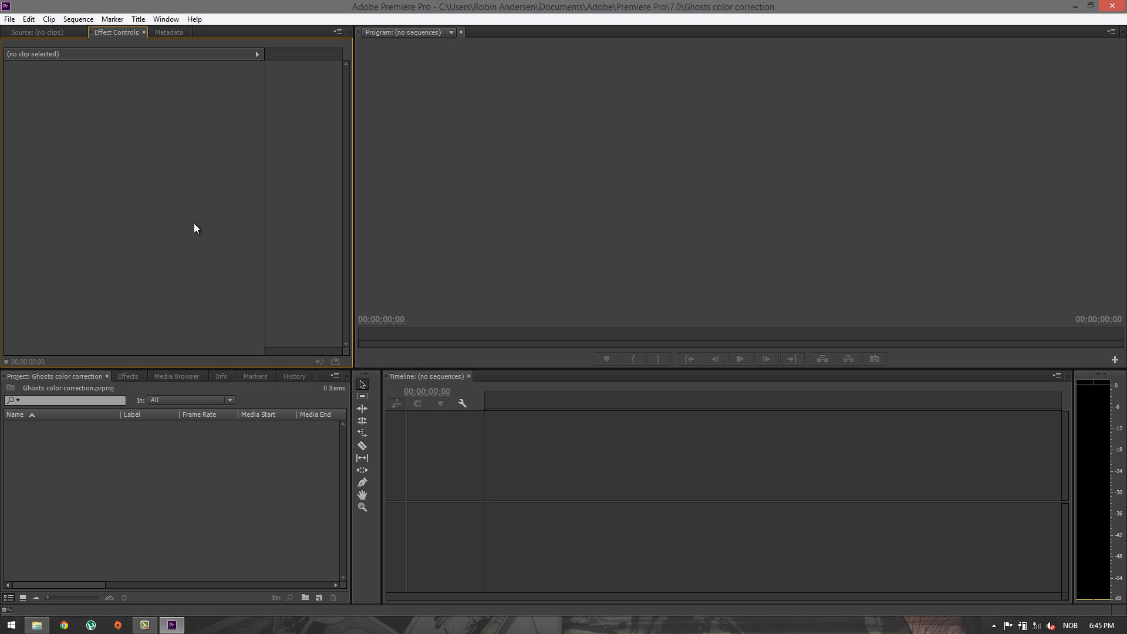
Import the 2014_2_28_18_21_59 video from the Transcend (G:) folder into the project and save the project.
key(alt+Tab)
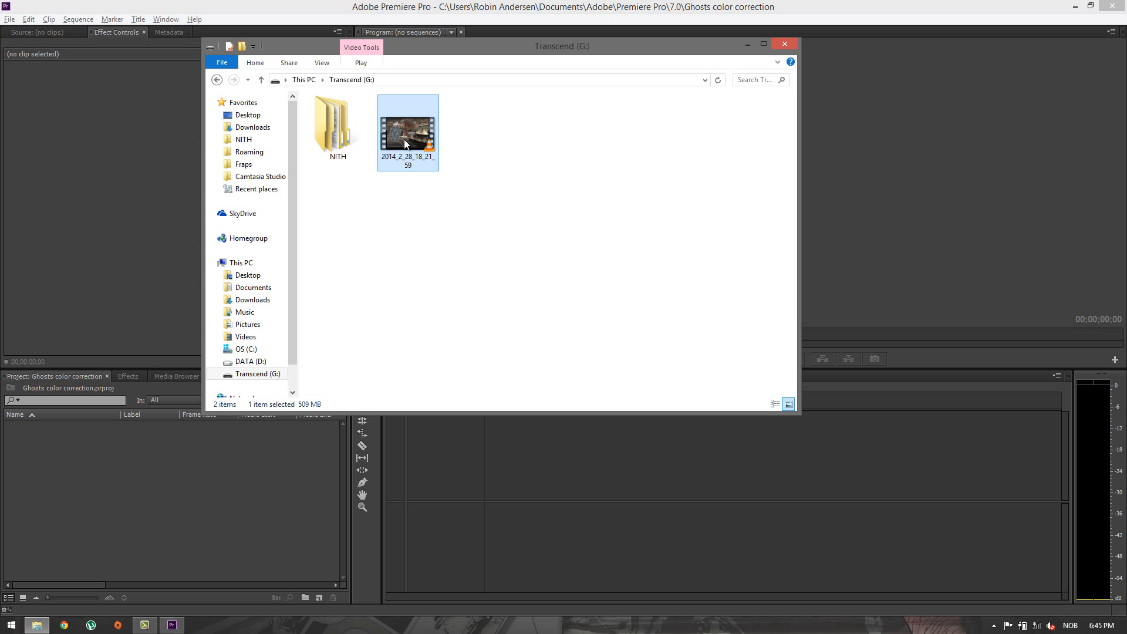
drag(404, 139, 230, 481)
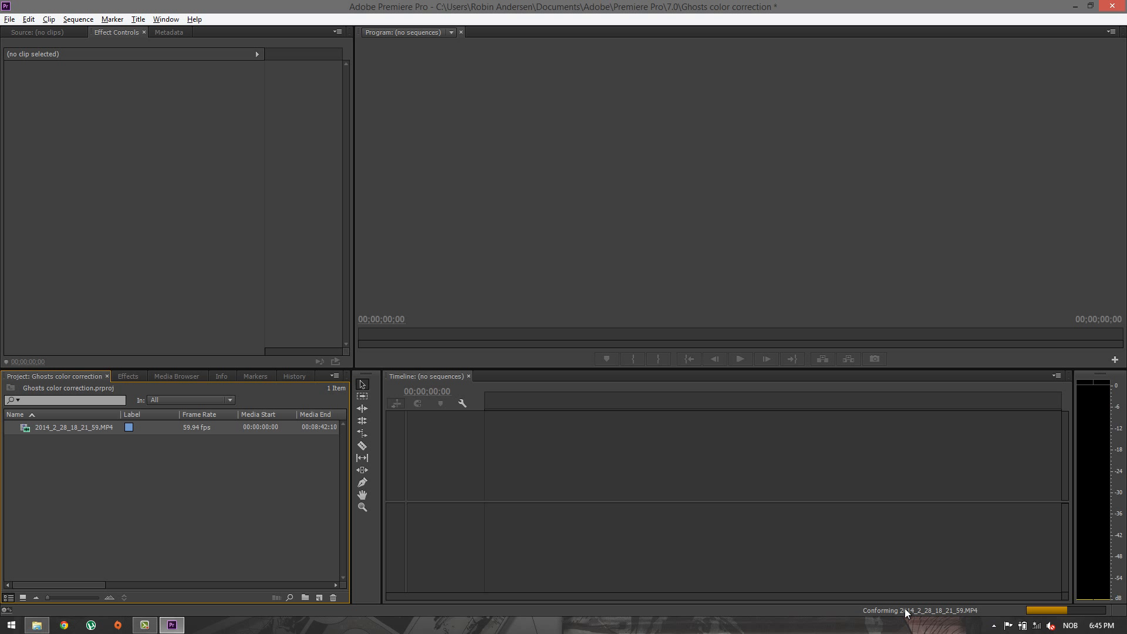
key(ctrl+s)
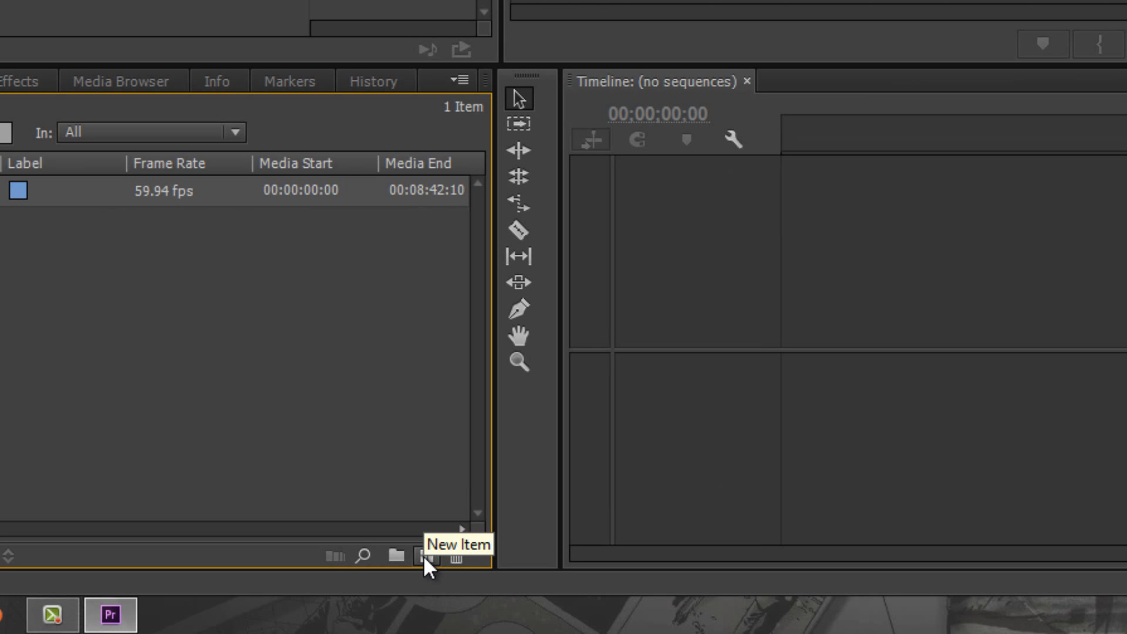
Create a new sequence from the HDV 720p25 preset, keeping the default sequence name.
click(424, 556)
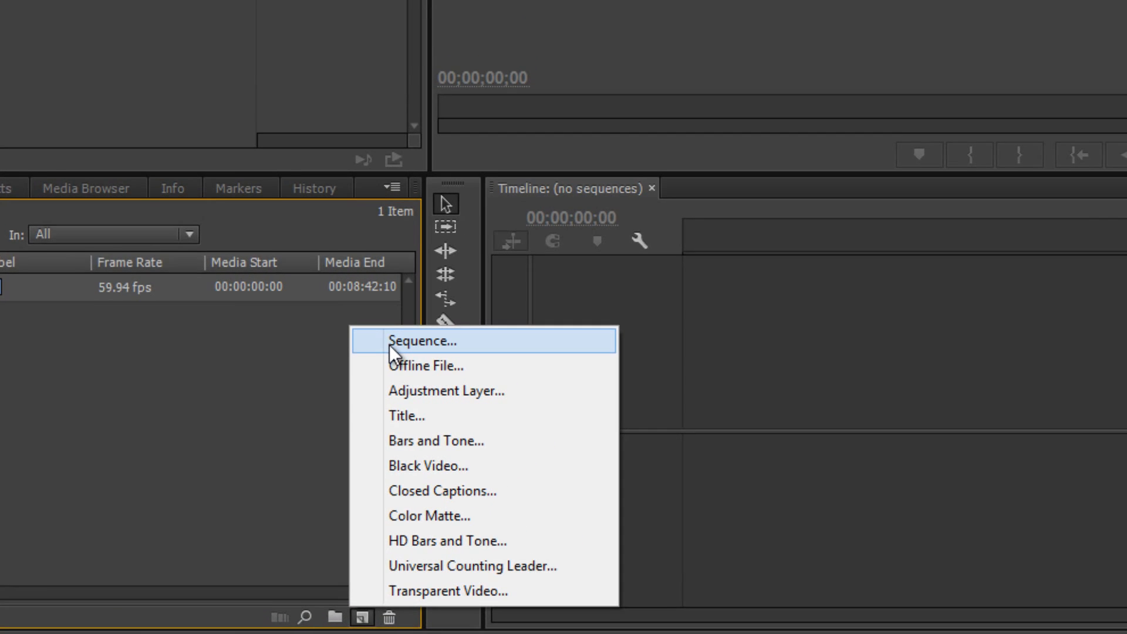
click(465, 247)
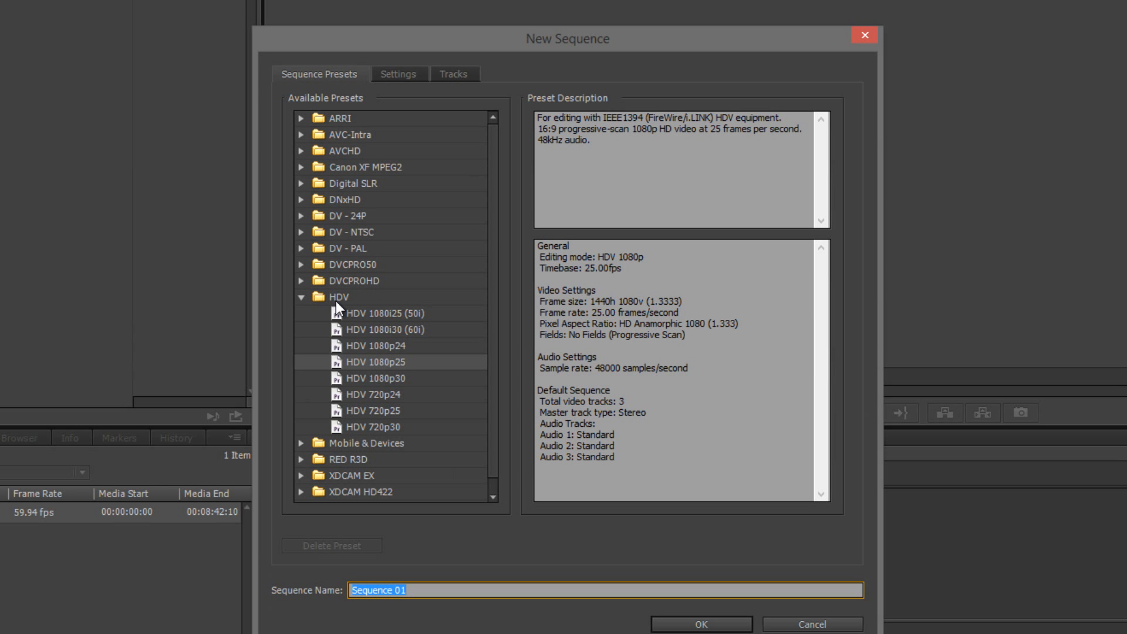
scroll(399, 389, down, 1)
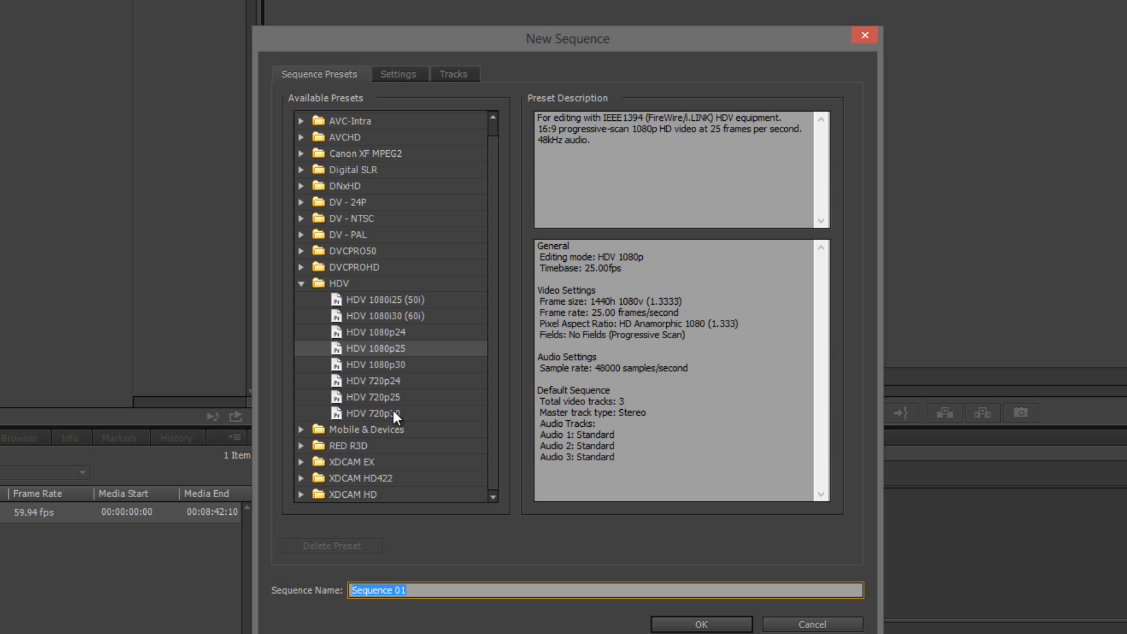
click(364, 397)
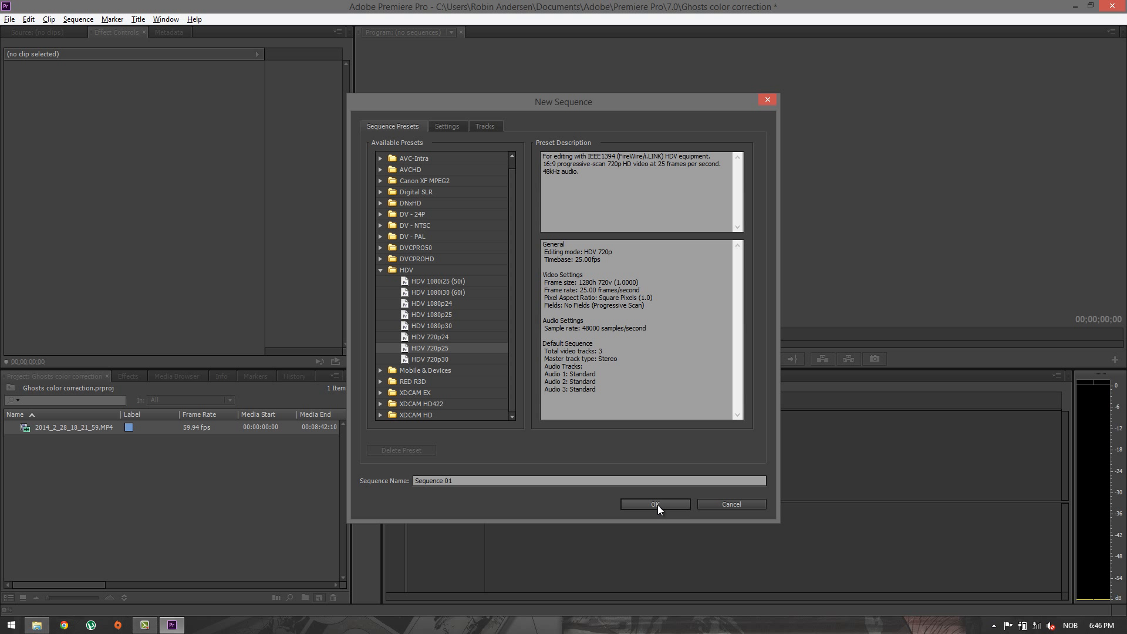
click(656, 505)
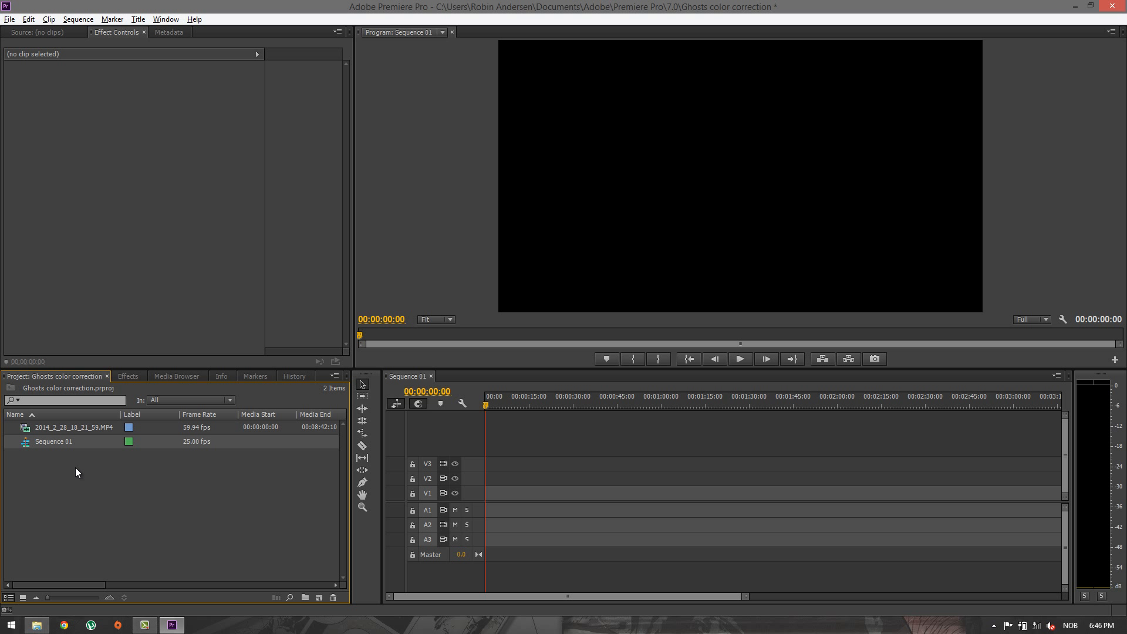
Place the imported MP4 clip at the start of tracks V1 and A1, changing the sequence settings to match the clip.
drag(52, 425, 493, 506)
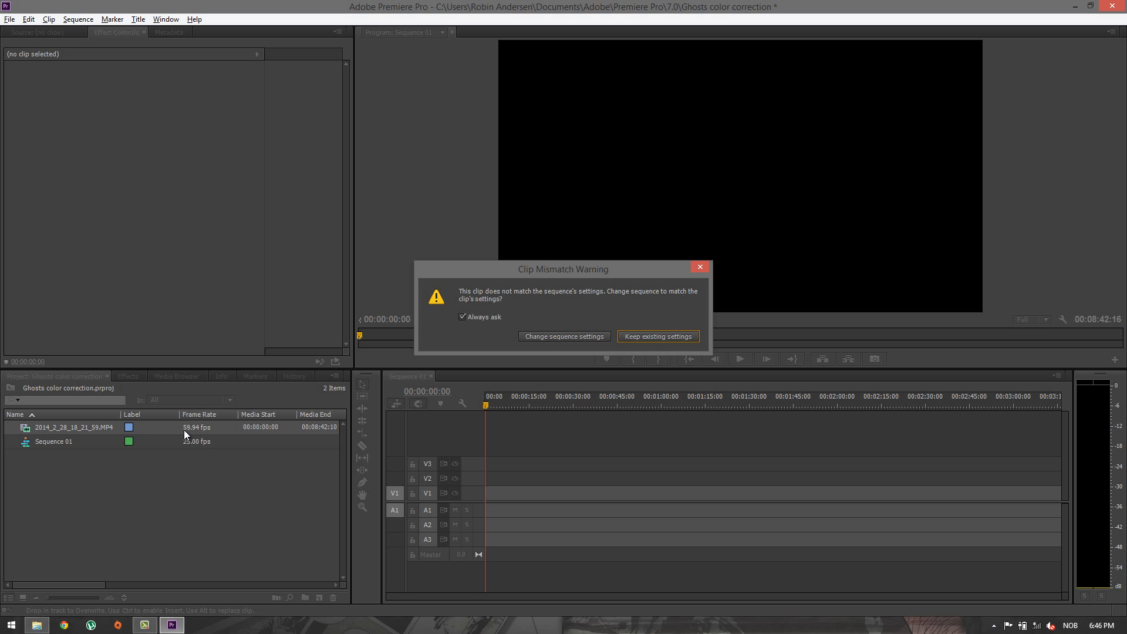
click(570, 337)
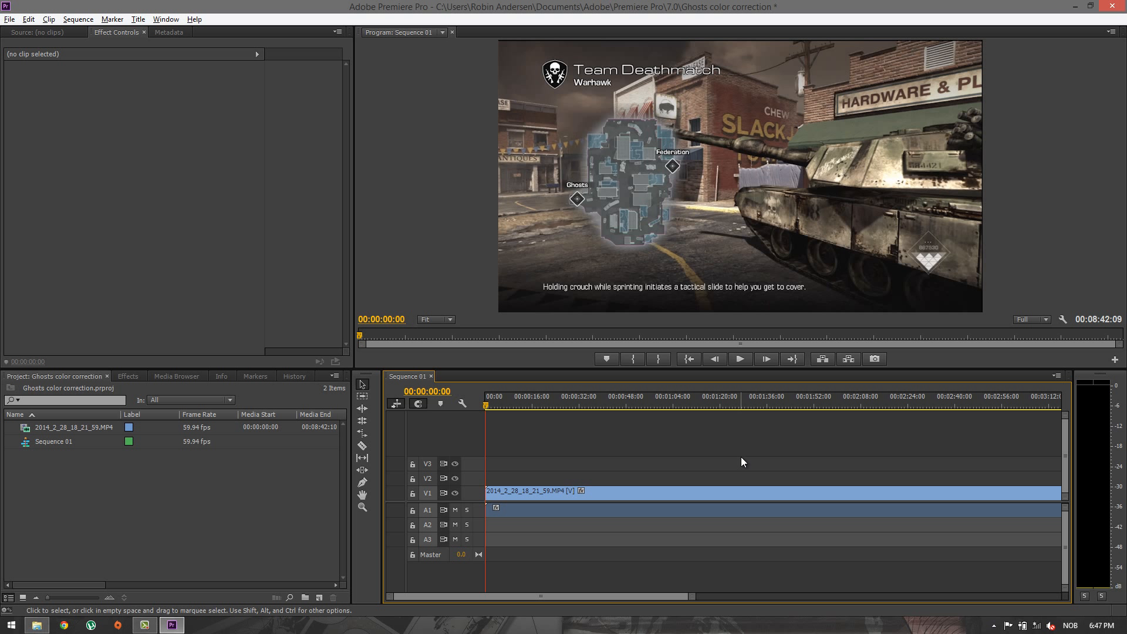
scroll(739, 453, down, 4)
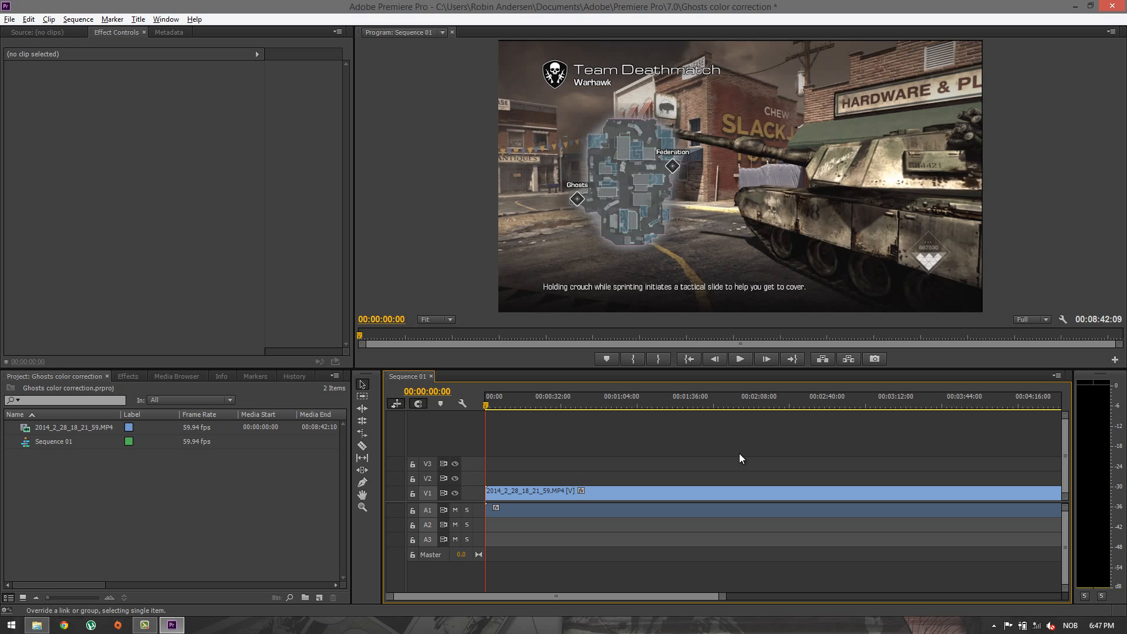
scroll(739, 453, down, 1)
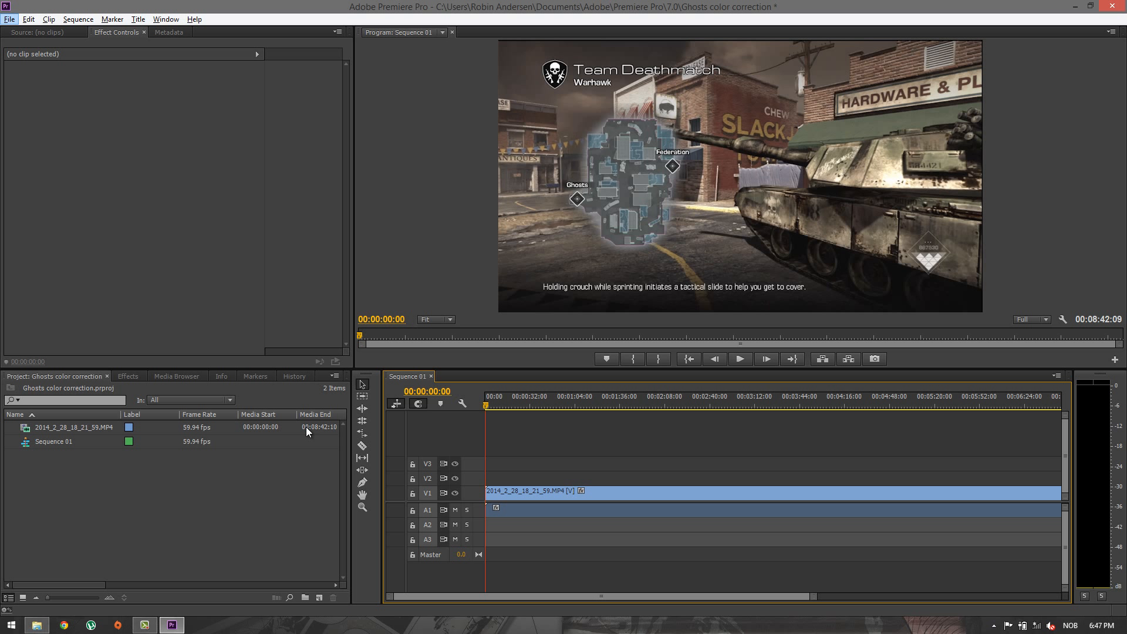
scroll(692, 432, down, 3)
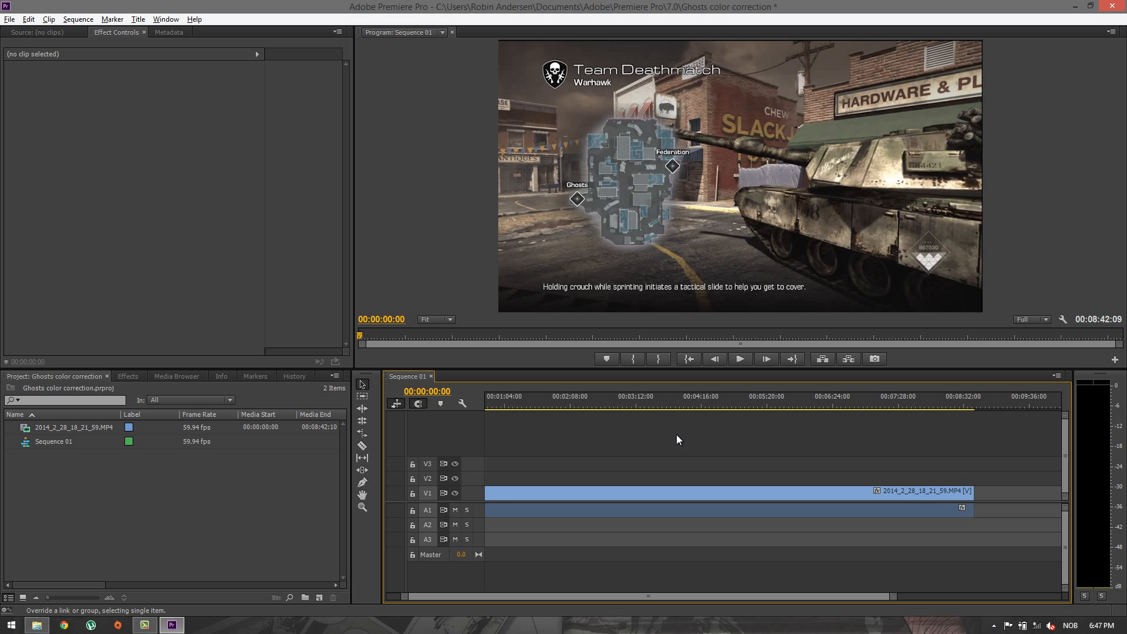
drag(669, 595, 593, 597)
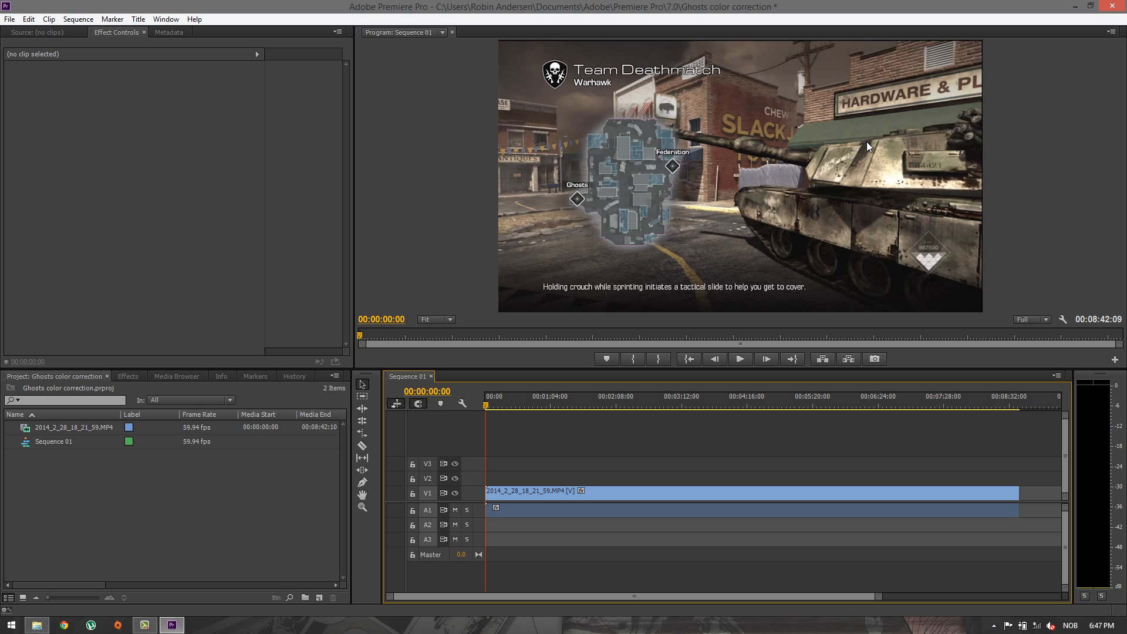
Select the gameplay clip on track V1 and scrub through its footage, returning the playhead to 00:00:00:00.
click(848, 145)
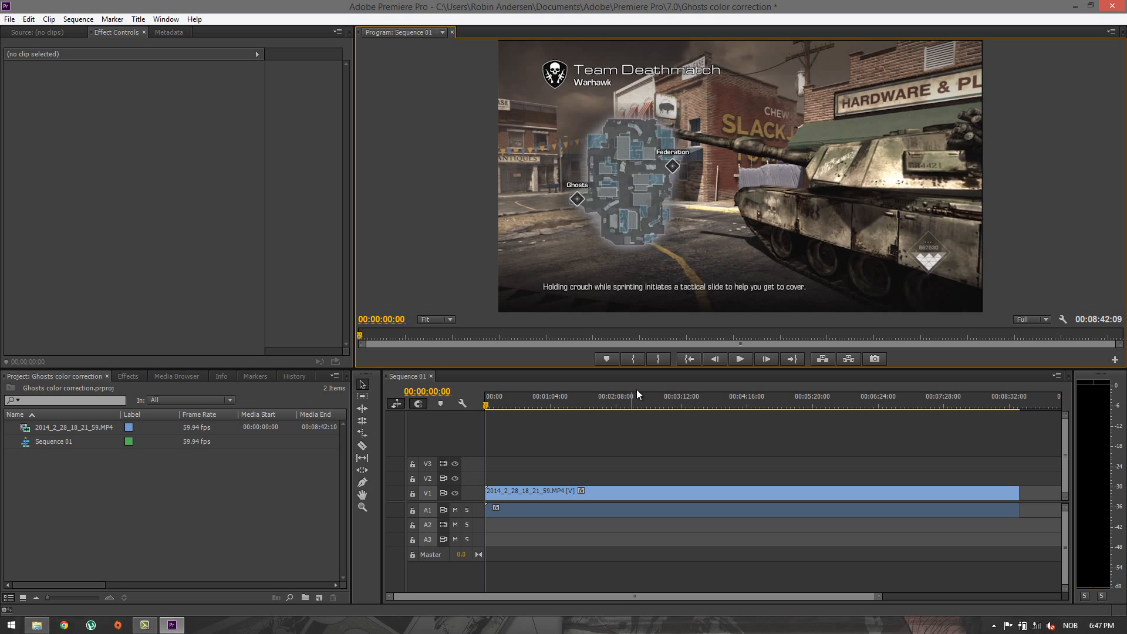
drag(545, 400, 457, 402)
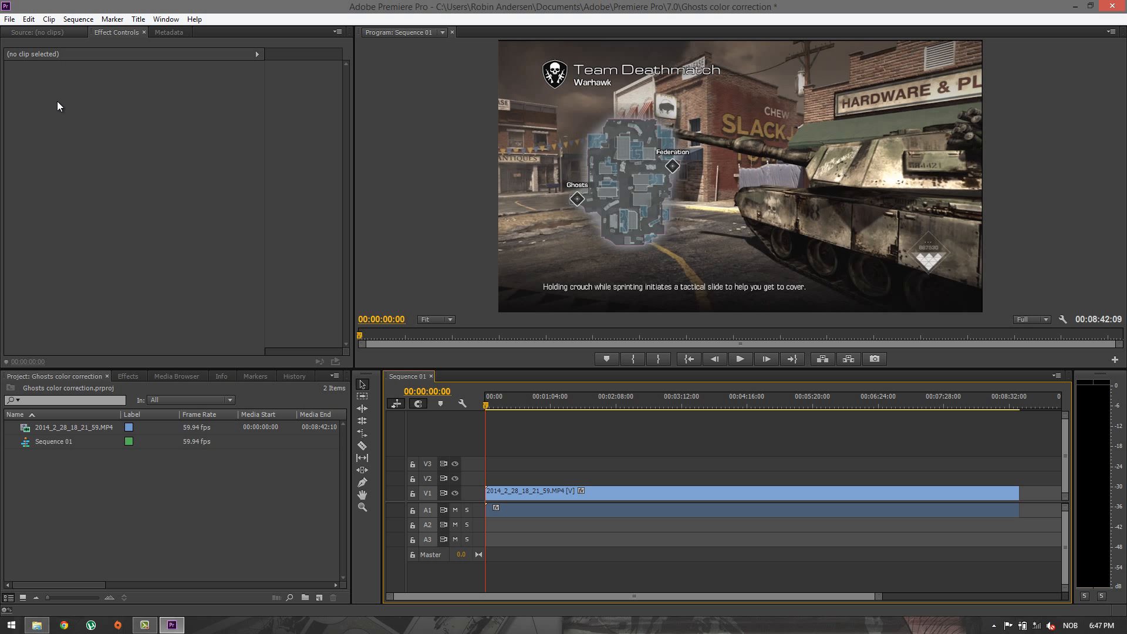
click(93, 429)
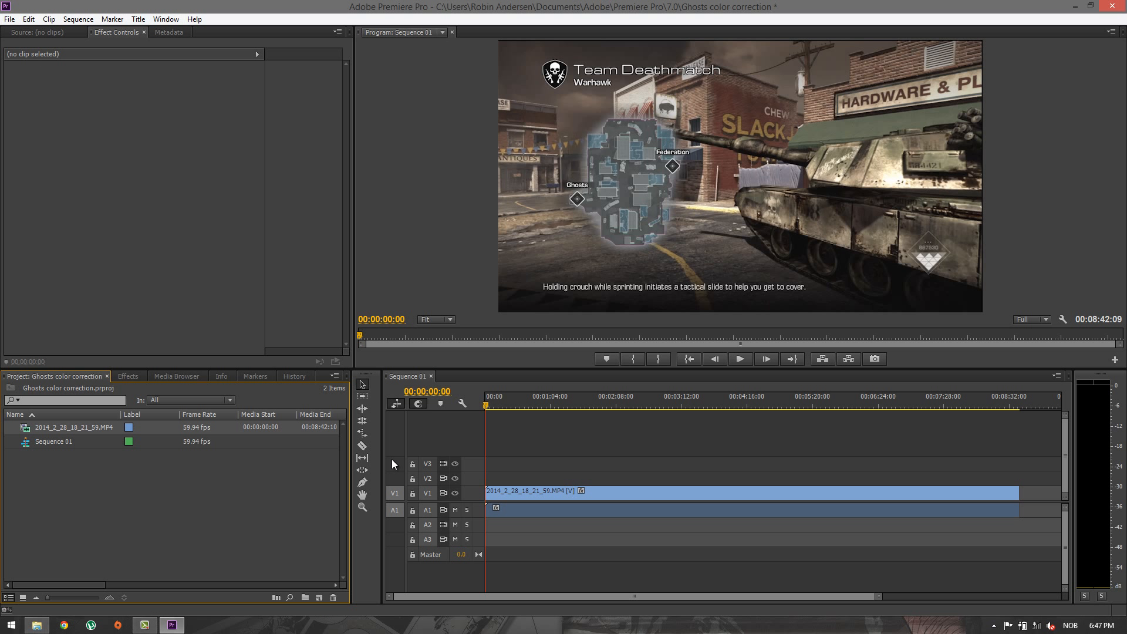
click(499, 493)
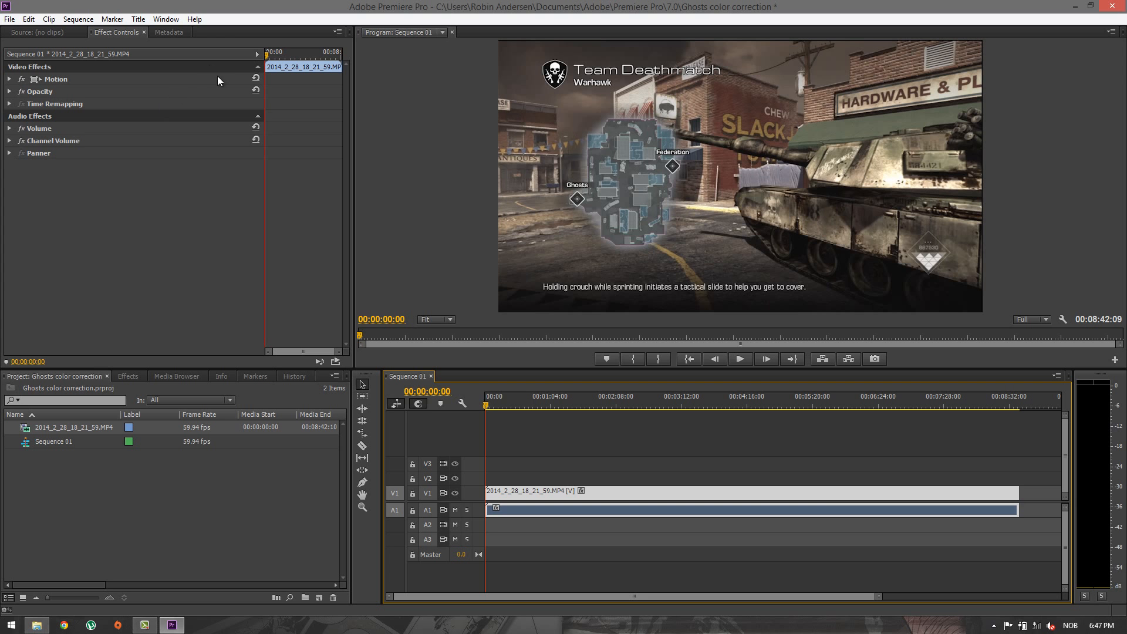
mouse_move(283, 54)
mouse_down()
mouse_move(295, 54)
mouse_move(272, 54)
mouse_move(305, 56)
mouse_up()
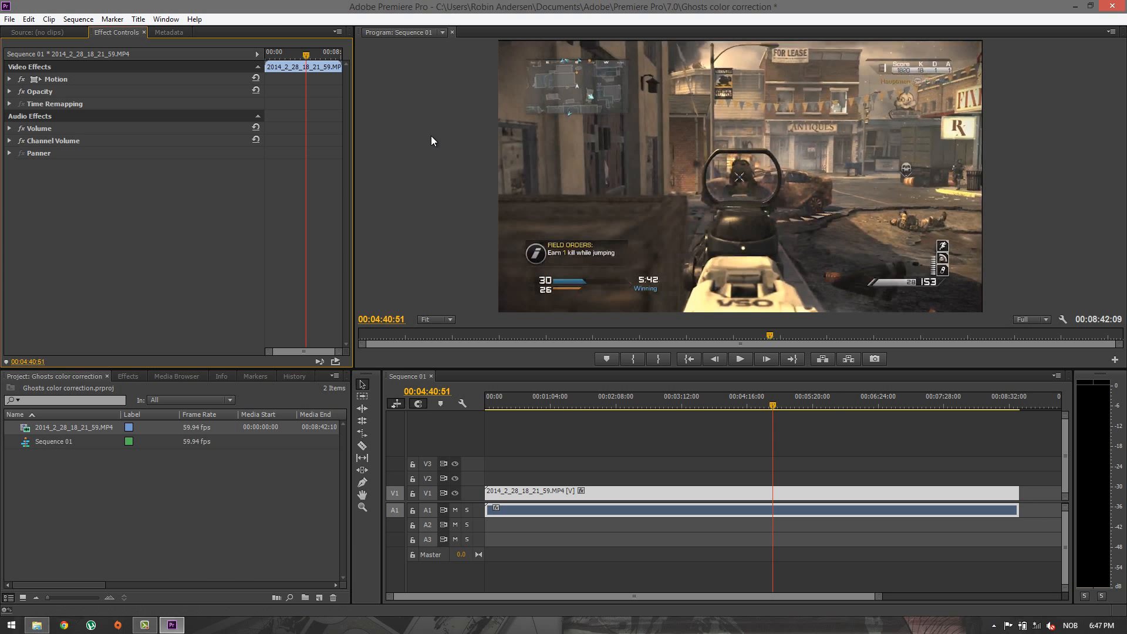
drag(283, 53, 241, 51)
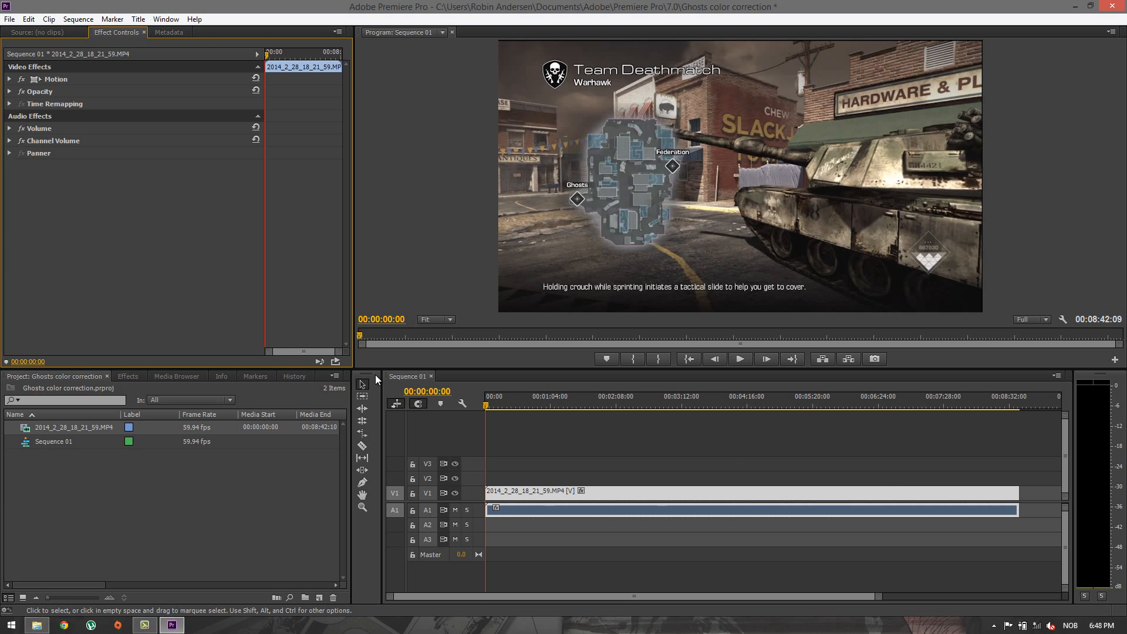
drag(295, 51, 160, 64)
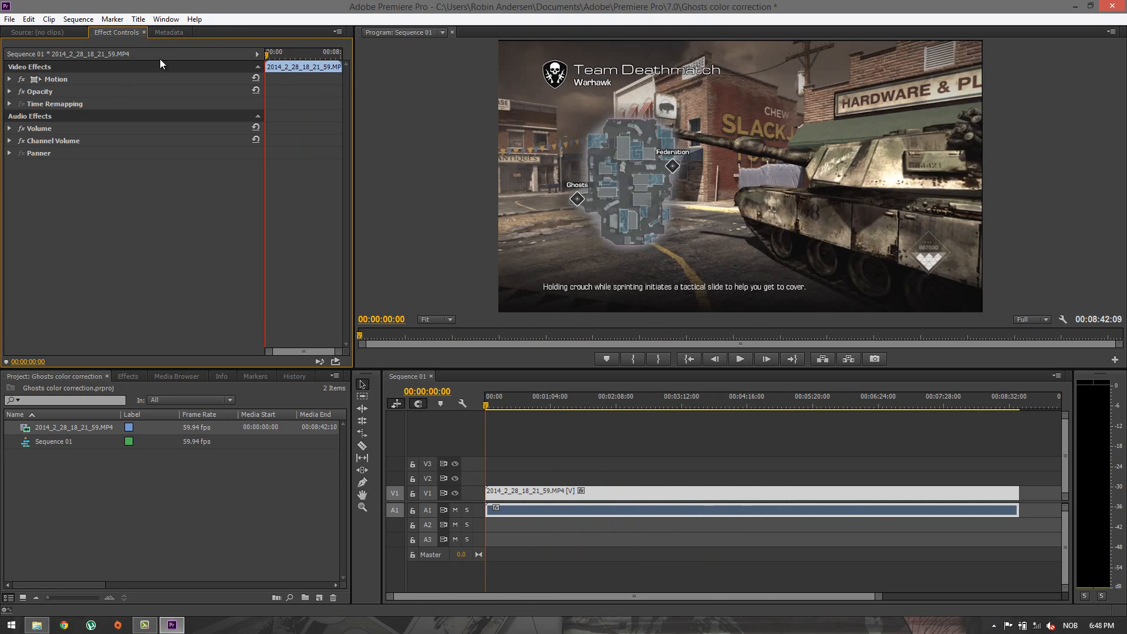
Set the Motion Scale of the clip on track V1 to 101.
click(9, 80)
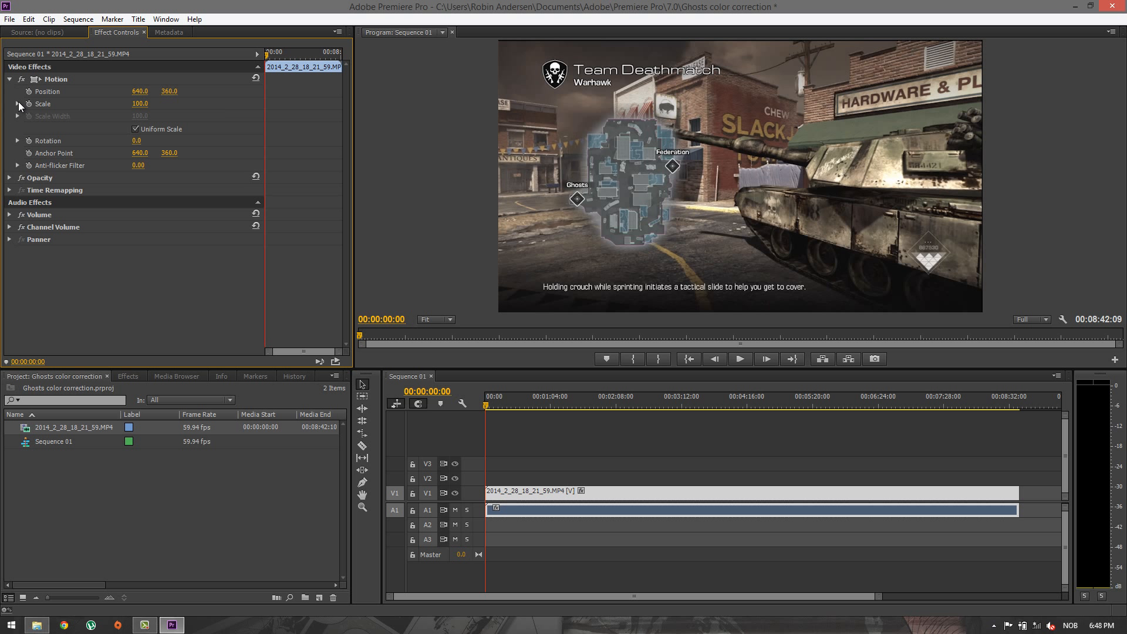
click(139, 104)
text(101)
key(Return)
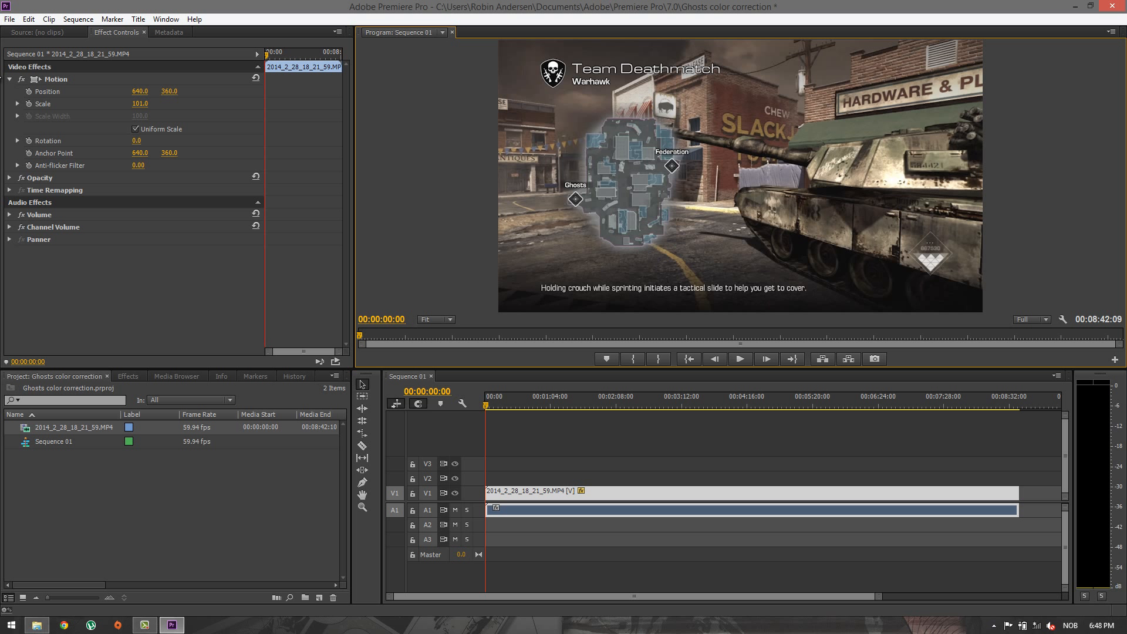
Set the Volume Level of the gameplay clip to -17 dB and save the project.
click(9, 79)
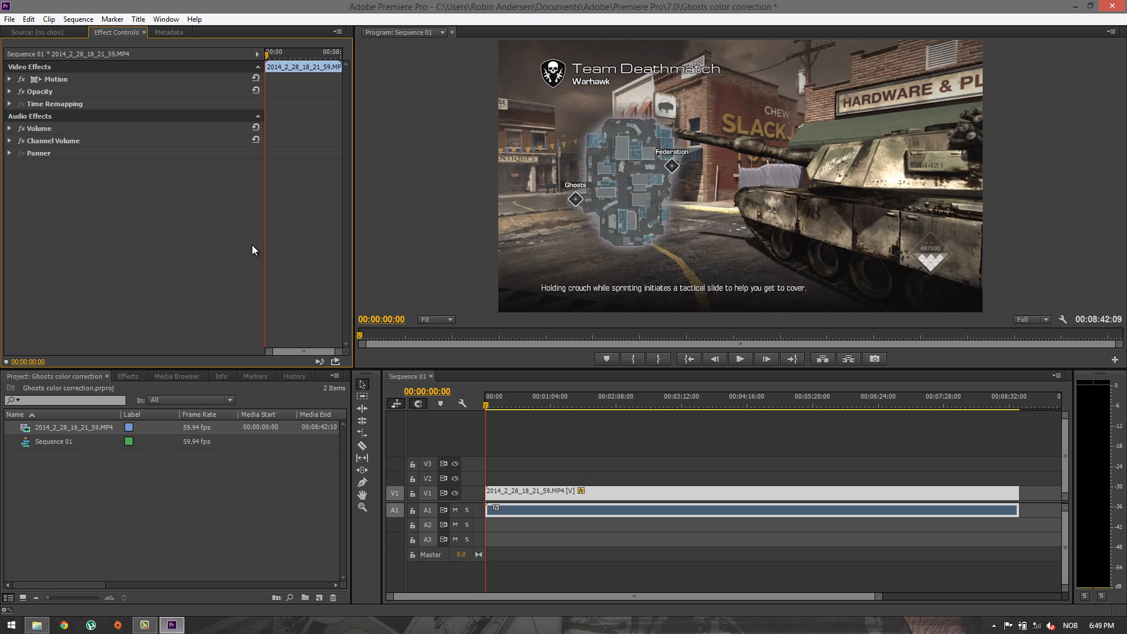
click(9, 129)
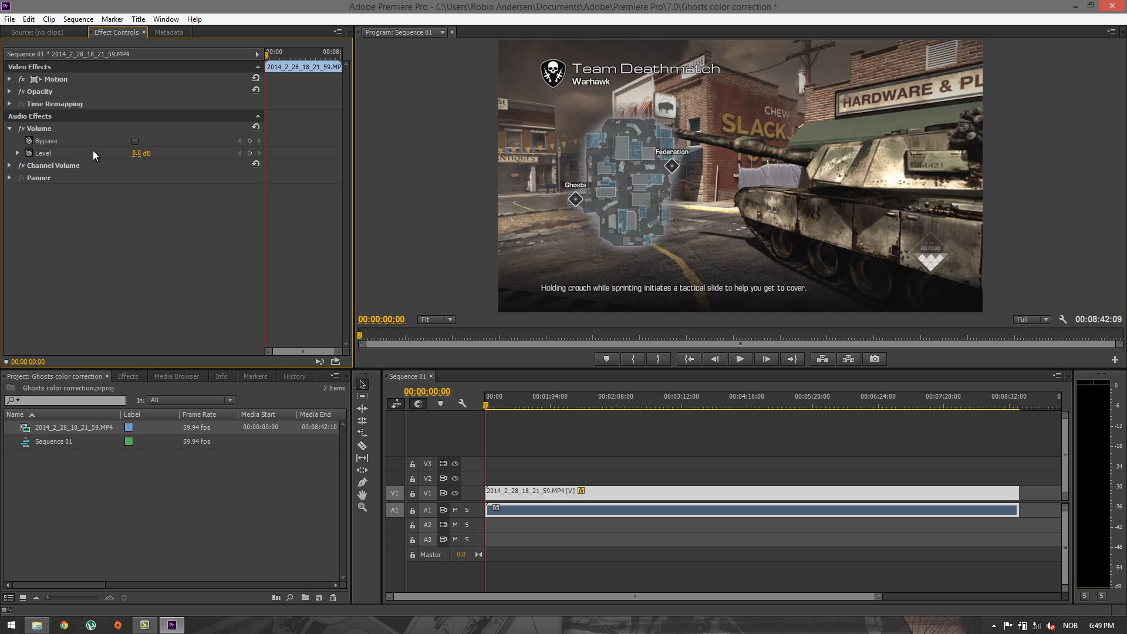
drag(133, 156, 377, 142)
key(ctrl+z)
click(139, 155)
text(-17)
key(Return)
click(10, 128)
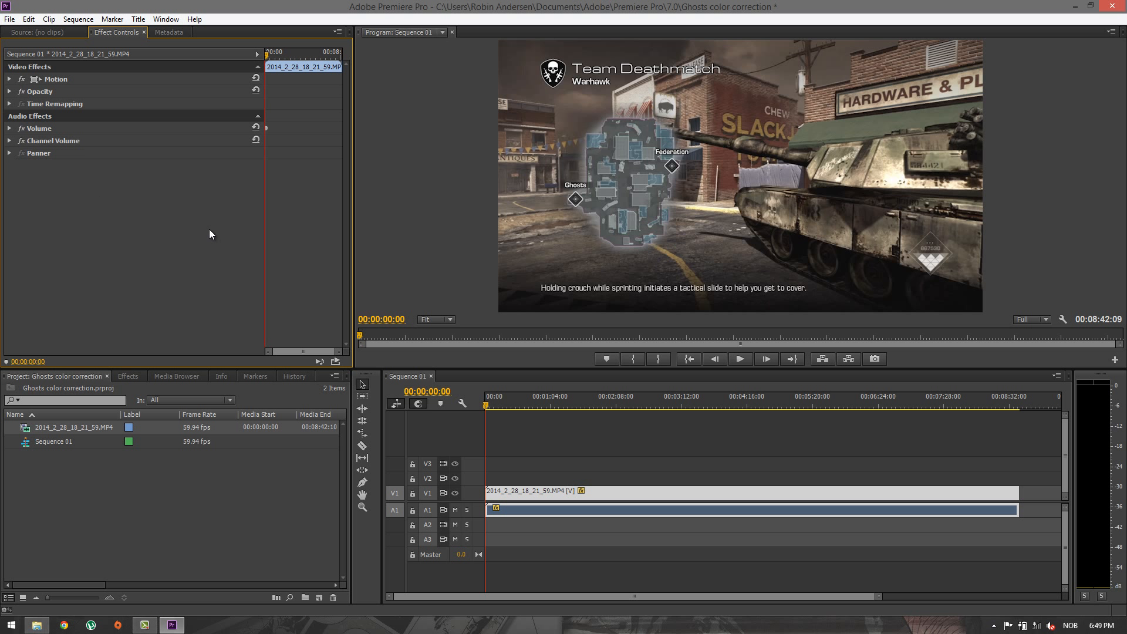
key(ctrl+s)
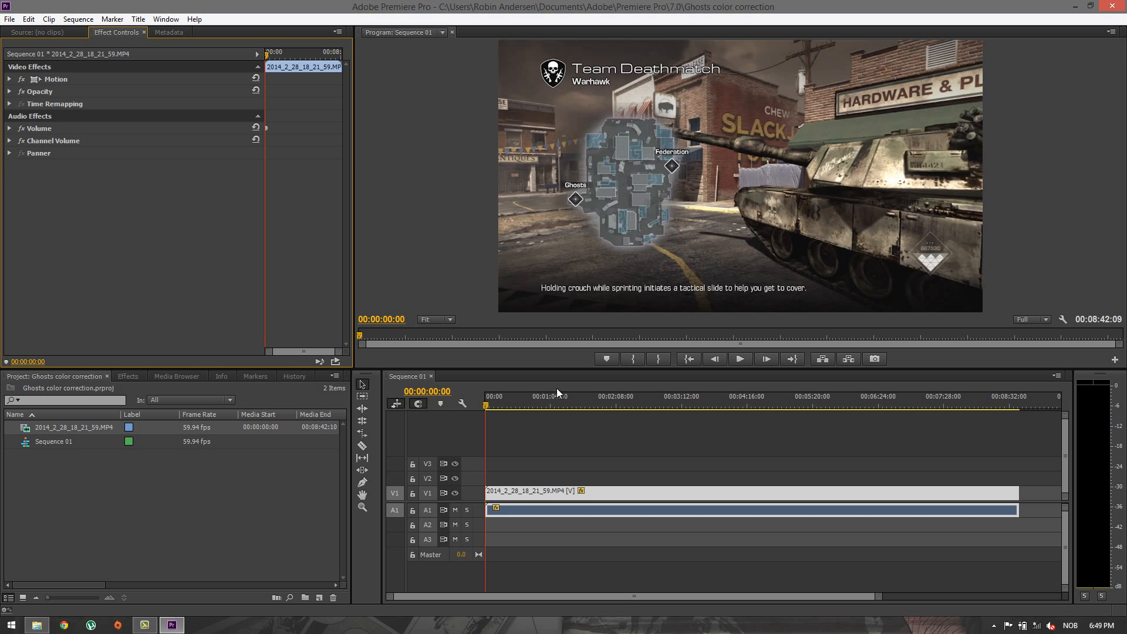
Move the playhead to the outdoor gameplay frame at 00:03:13:41.
click(647, 399)
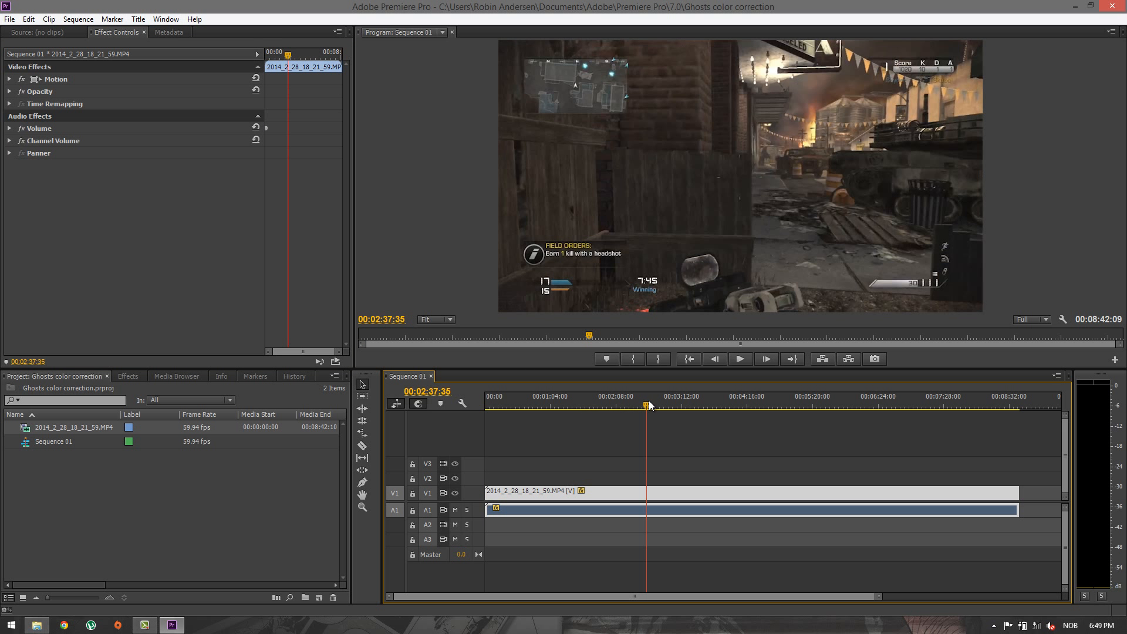
click(670, 398)
click(684, 399)
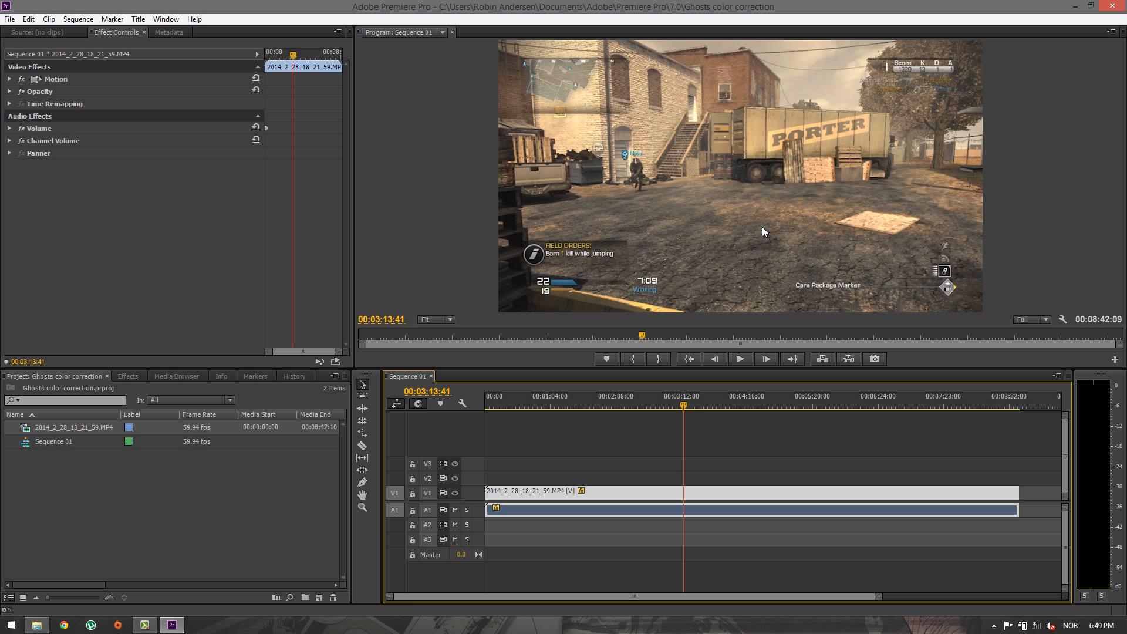
Apply the RGB Curves effect from the Color Correction video effects to the clip on track V1.
click(128, 375)
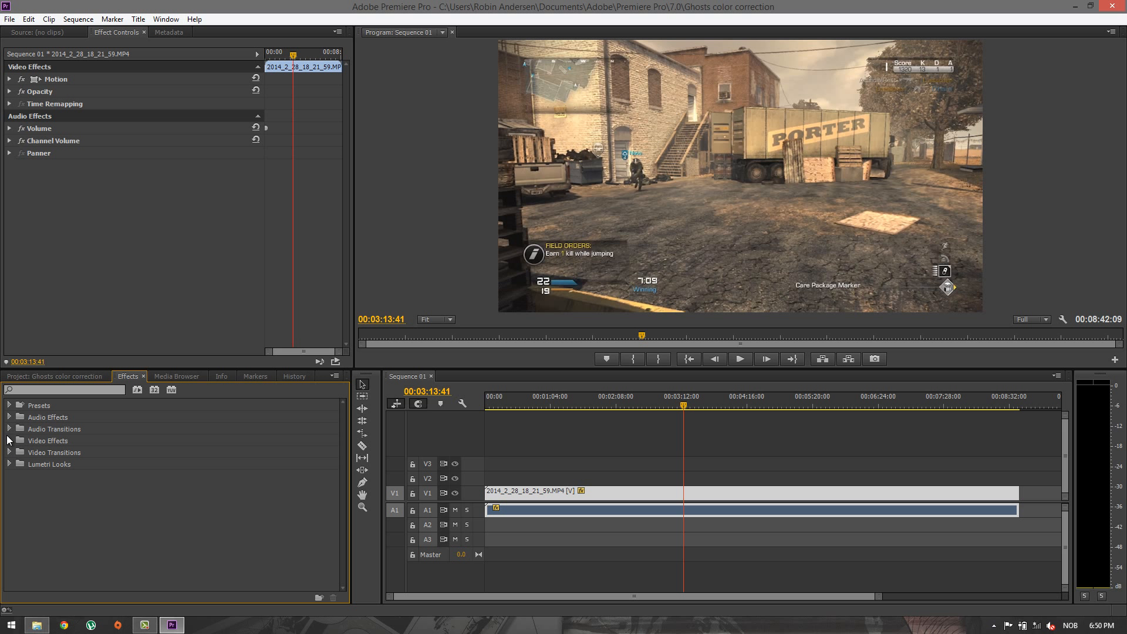
click(9, 439)
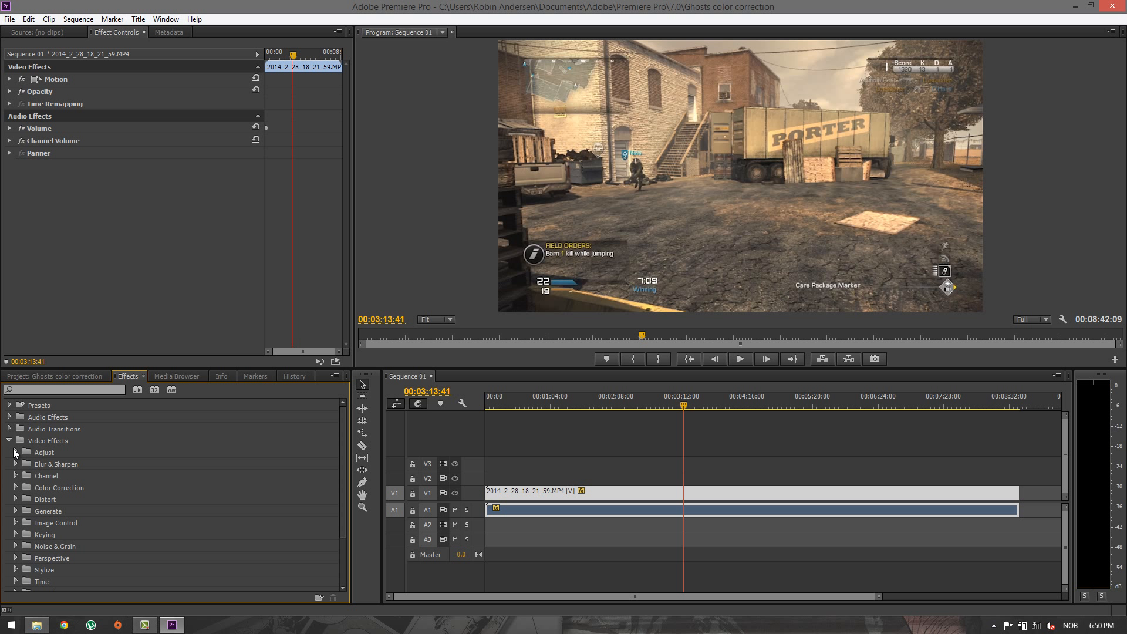
scroll(37, 463, down, 2)
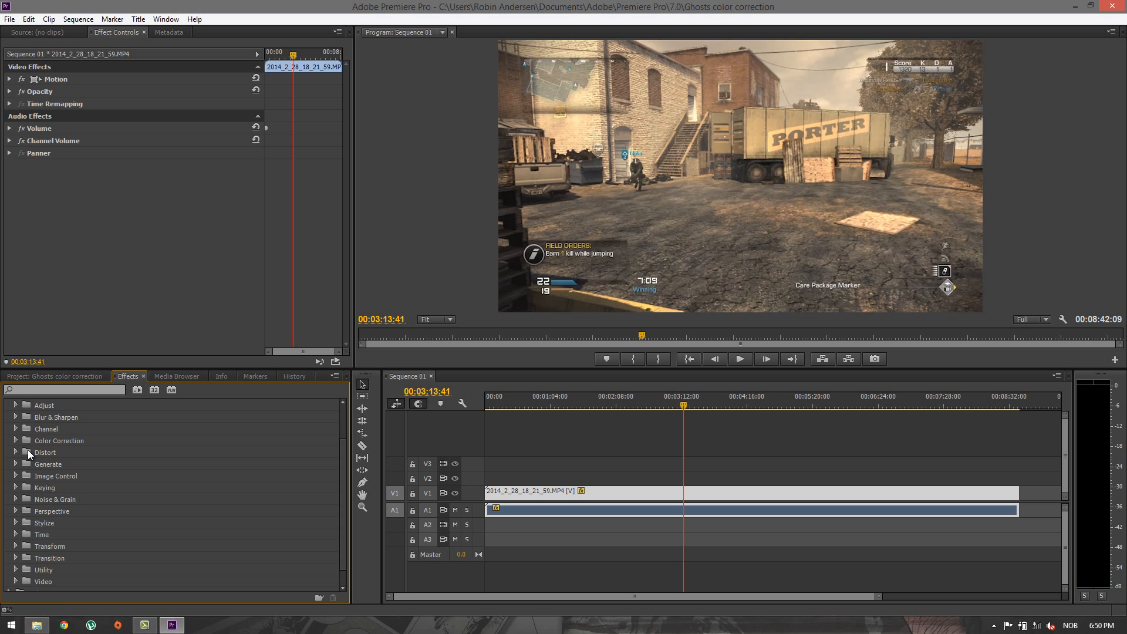
click(15, 440)
scroll(71, 504, down, 3)
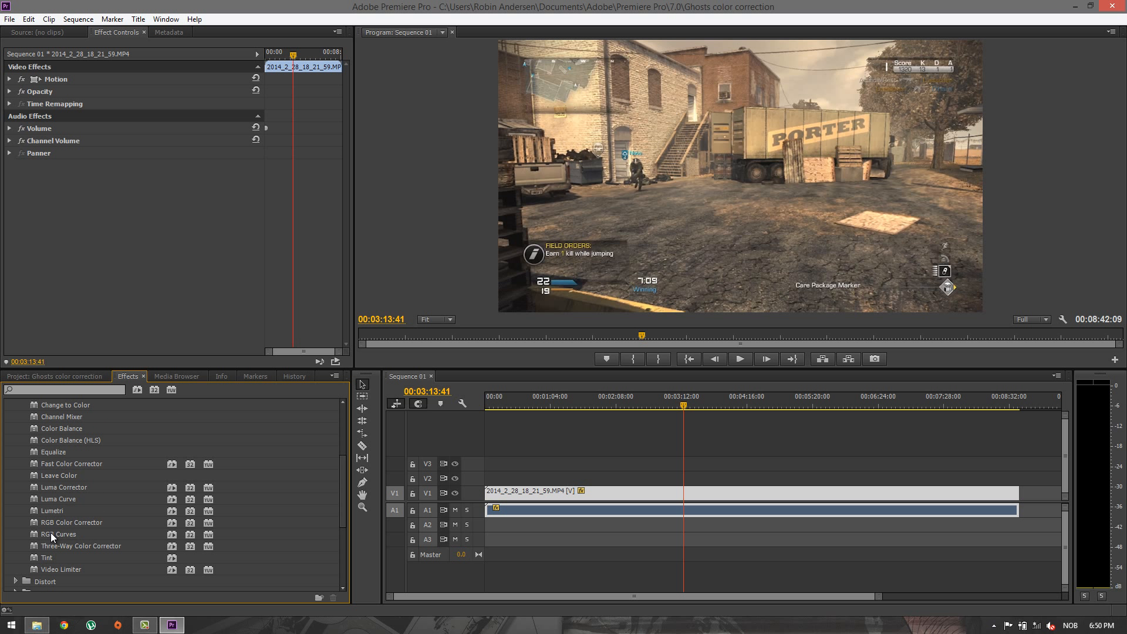
drag(58, 535, 547, 495)
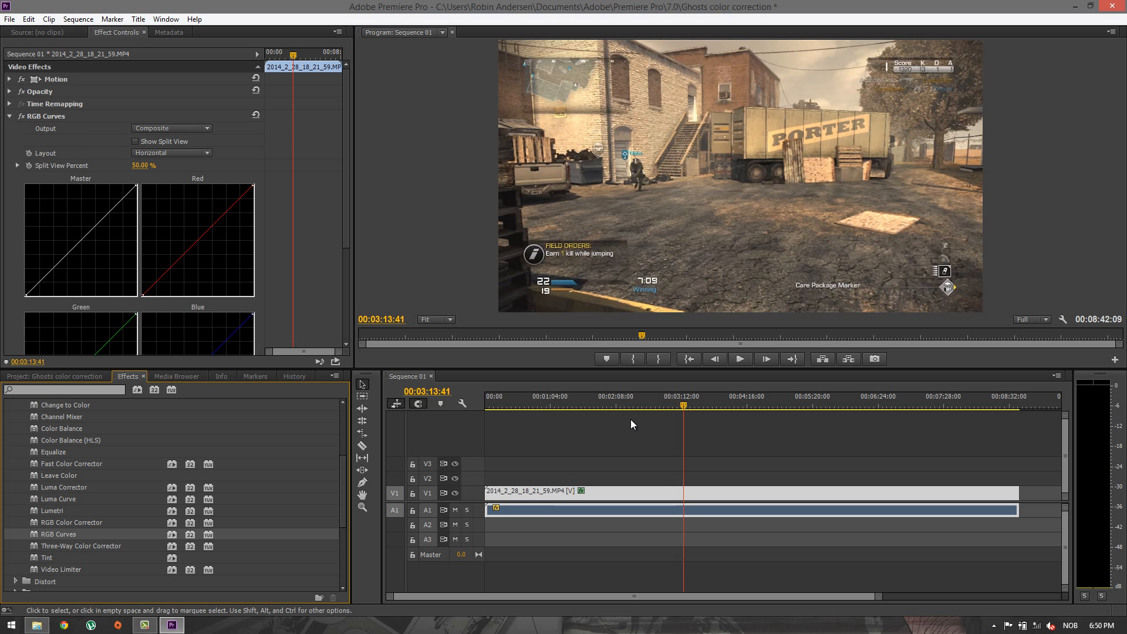
Preview the footage from about 00:03:09:06 and stop the playhead at 00:03:12:20 as the reference frame for grading.
scroll(216, 237, down, 2)
scroll(214, 241, down, 1)
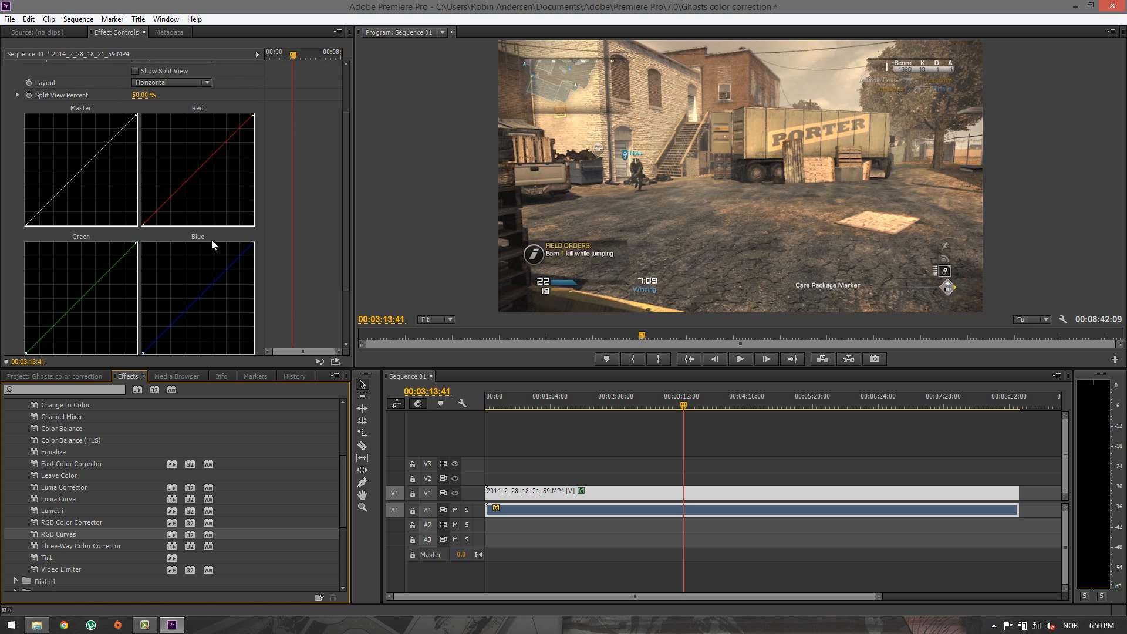
scroll(212, 240, up, 2)
scroll(51, 221, down, 1)
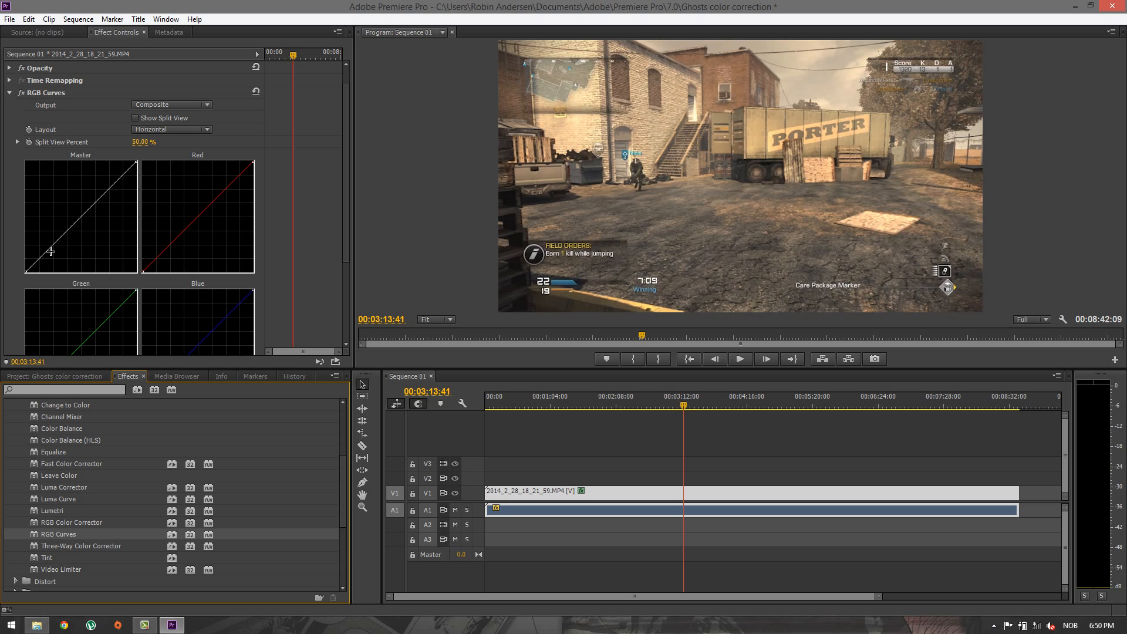
key(space)
key(space)
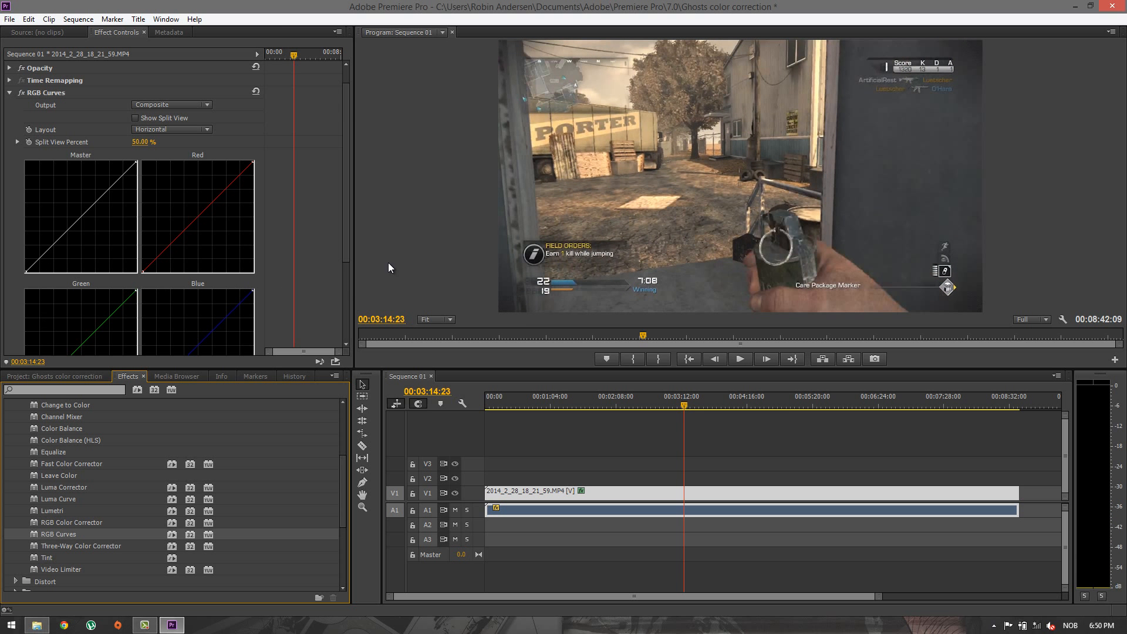
click(678, 408)
drag(678, 408, 679, 406)
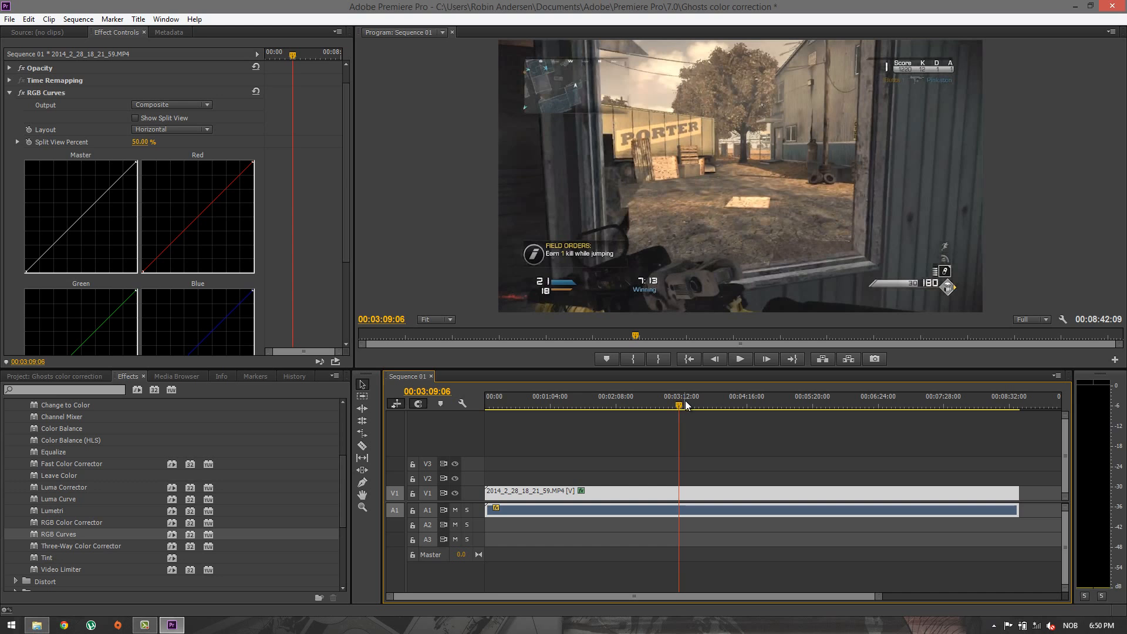
key(space)
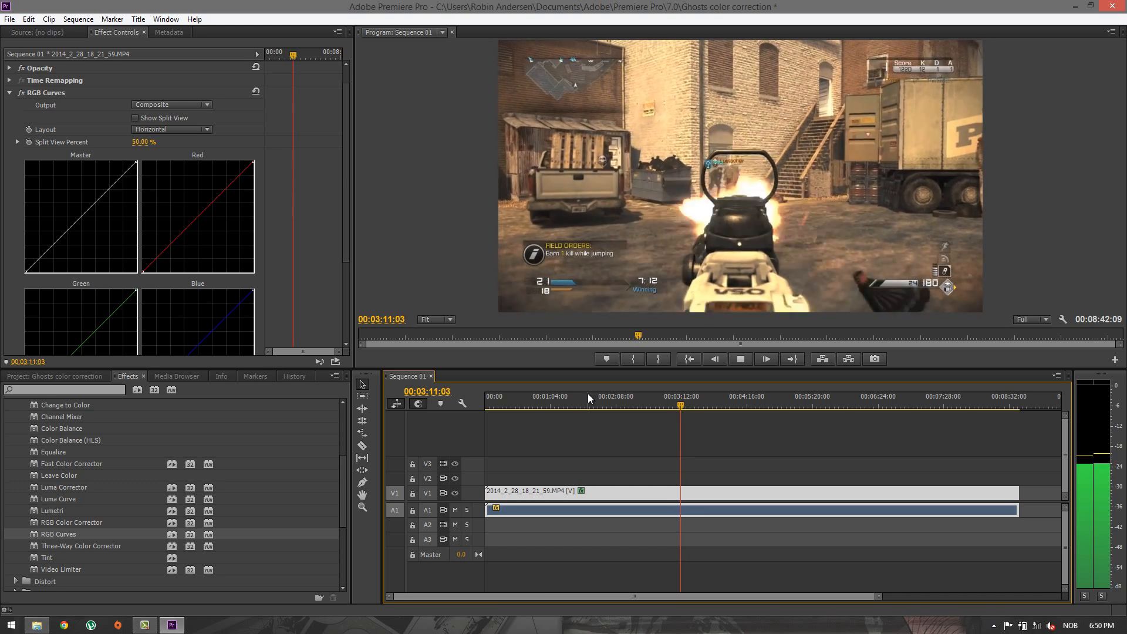
key(space)
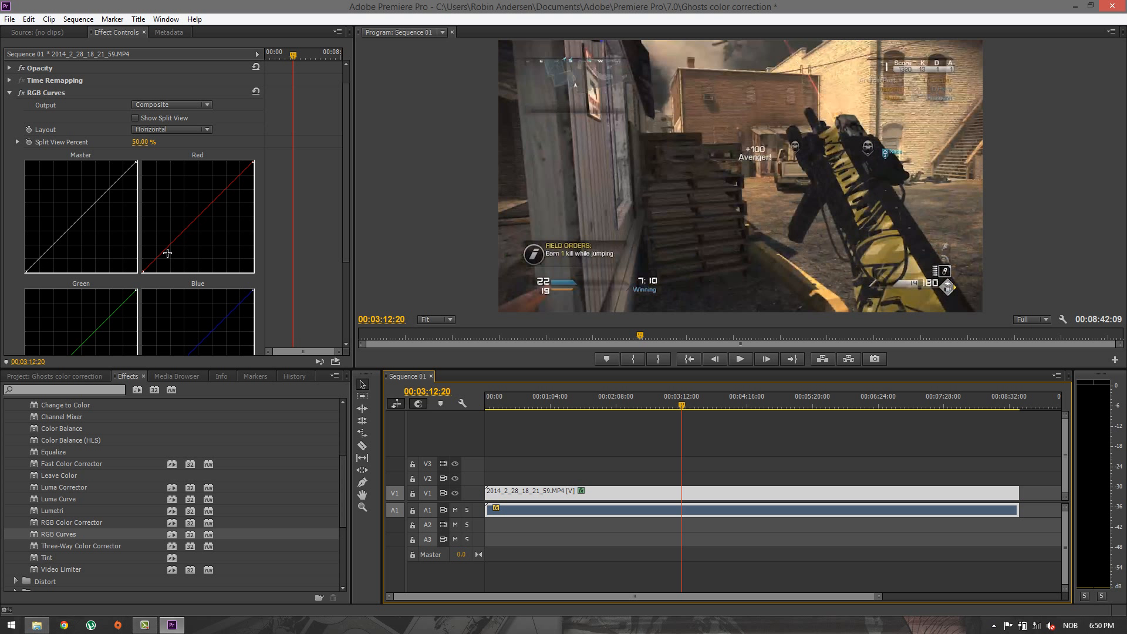
click(266, 239)
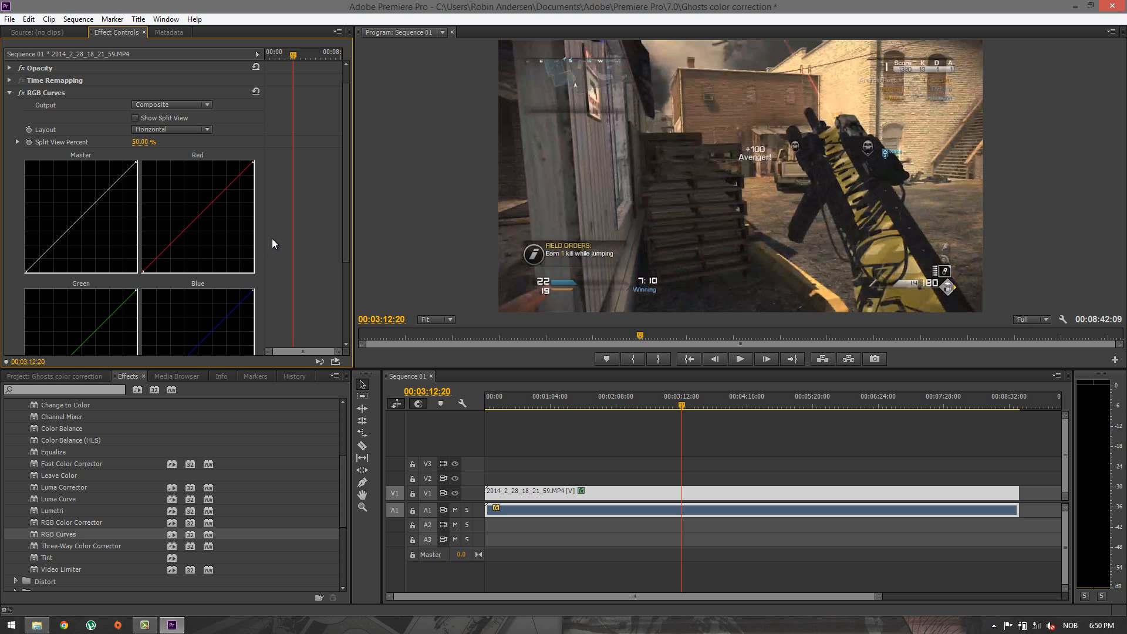
Shape the RGB Curves Master curve into an S by lowering the shadows and raising the highlights, and collapse the effect.
click(54, 247)
drag(54, 246, 59, 251)
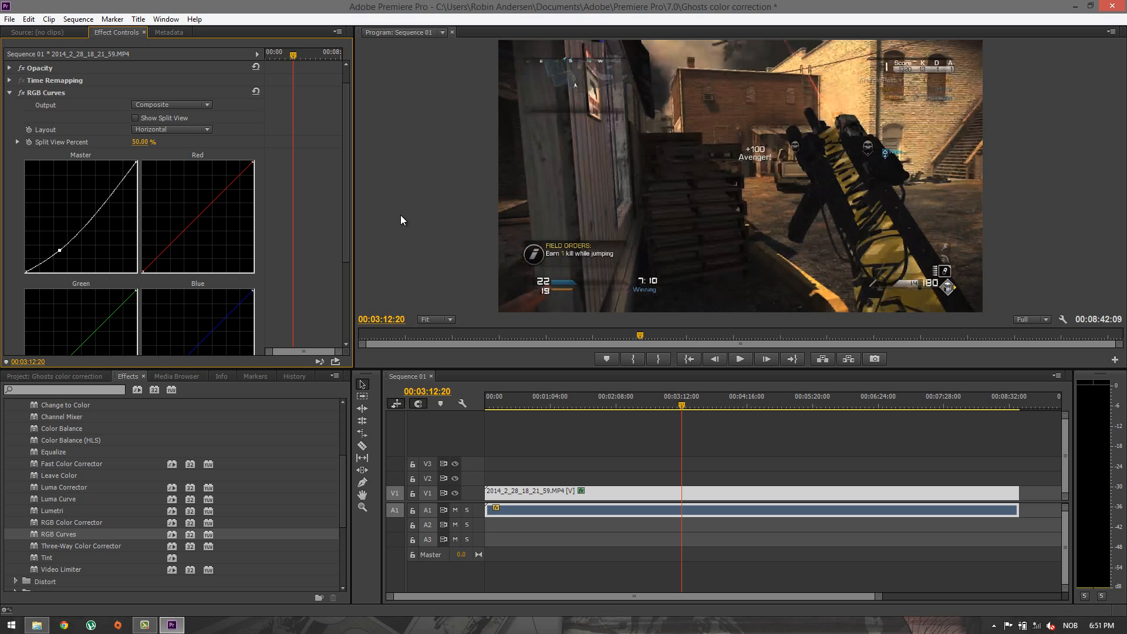
click(106, 199)
drag(106, 199, 102, 195)
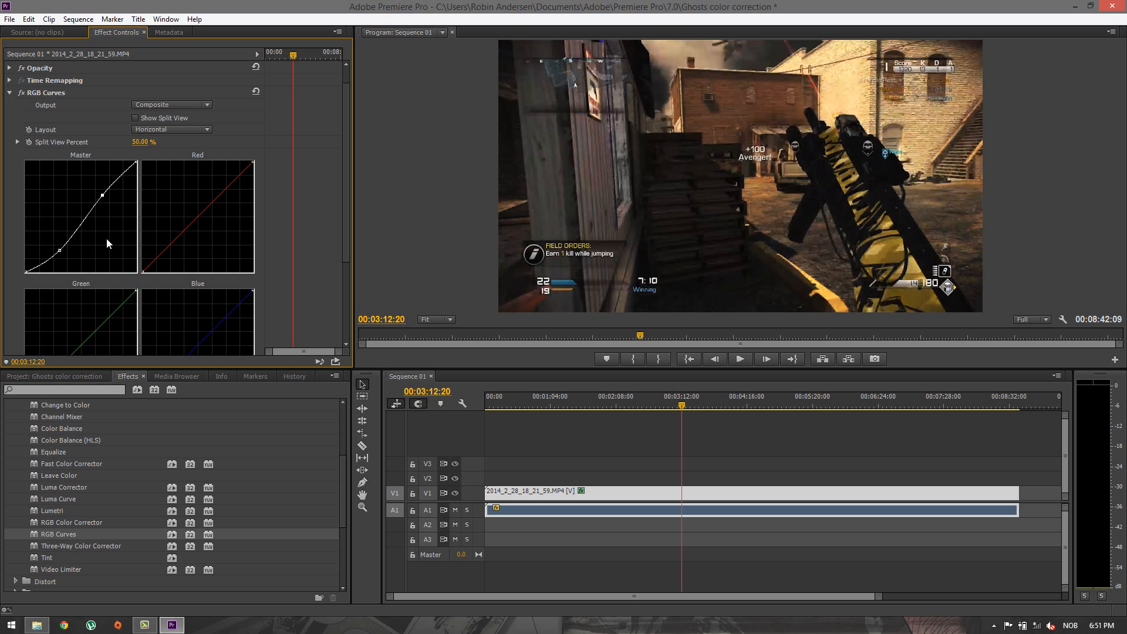
mouse_move(59, 252)
mouse_down()
mouse_move(69, 257)
mouse_move(59, 252)
mouse_up()
click(9, 94)
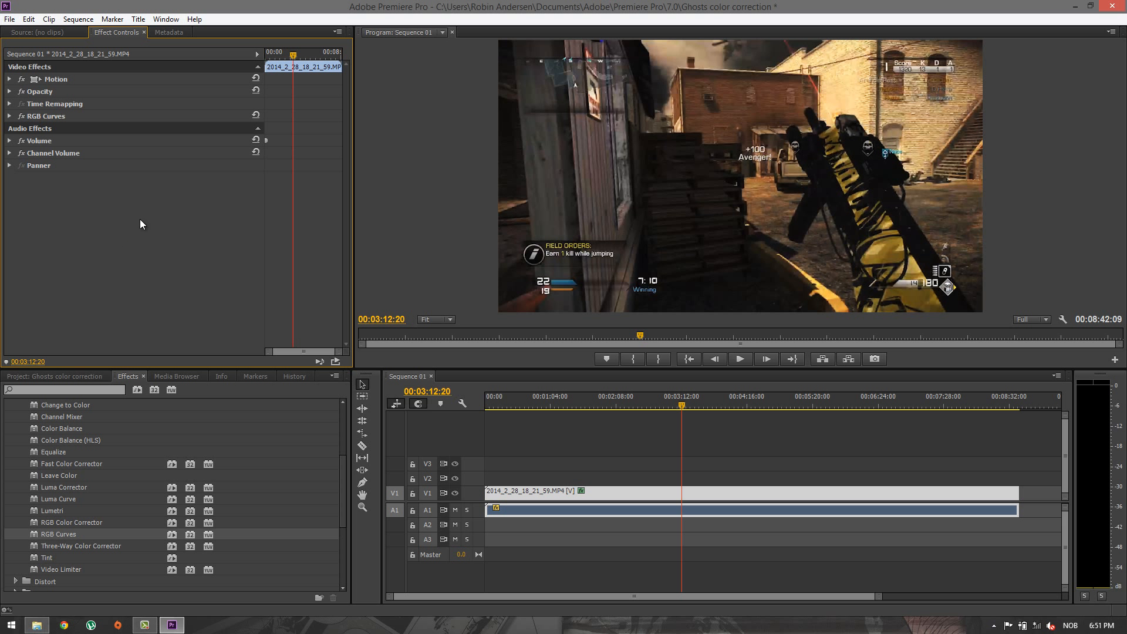
Apply the Sharpen effect from the Blur & Sharpen video effects to the clip on track V1.
scroll(58, 504, up, 3)
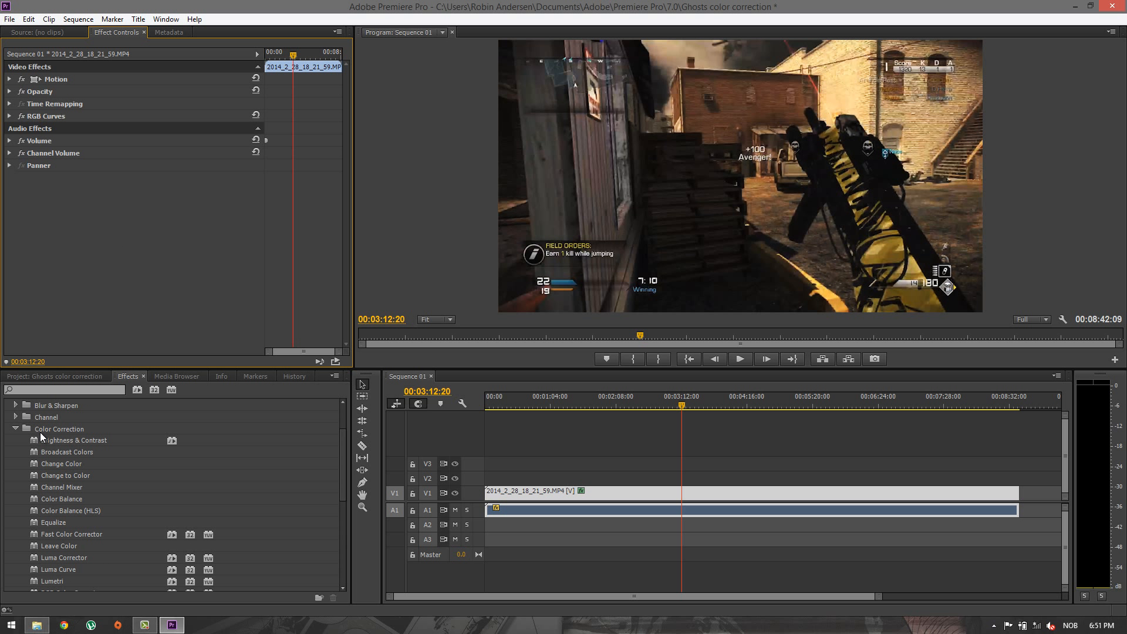
click(16, 429)
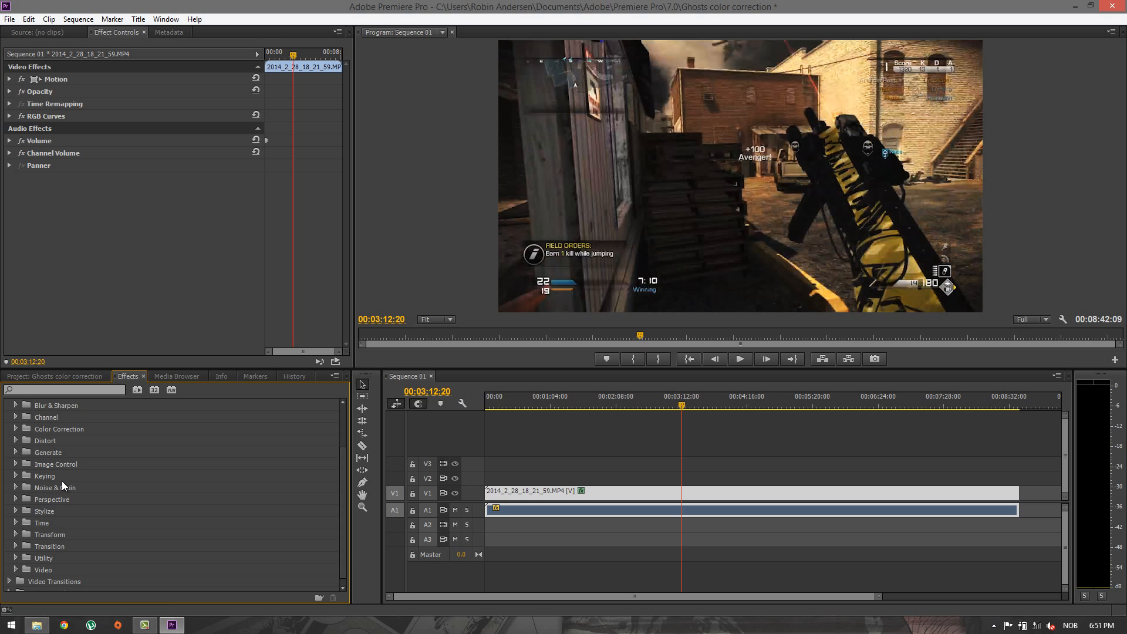
scroll(62, 481, up, 2)
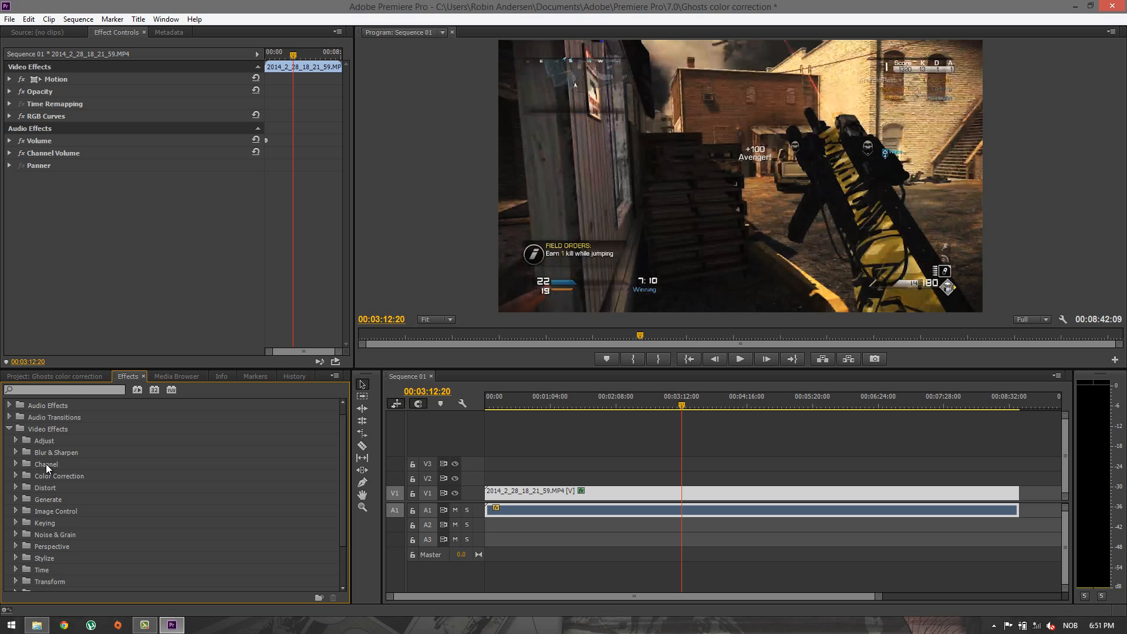
scroll(43, 481, down, 2)
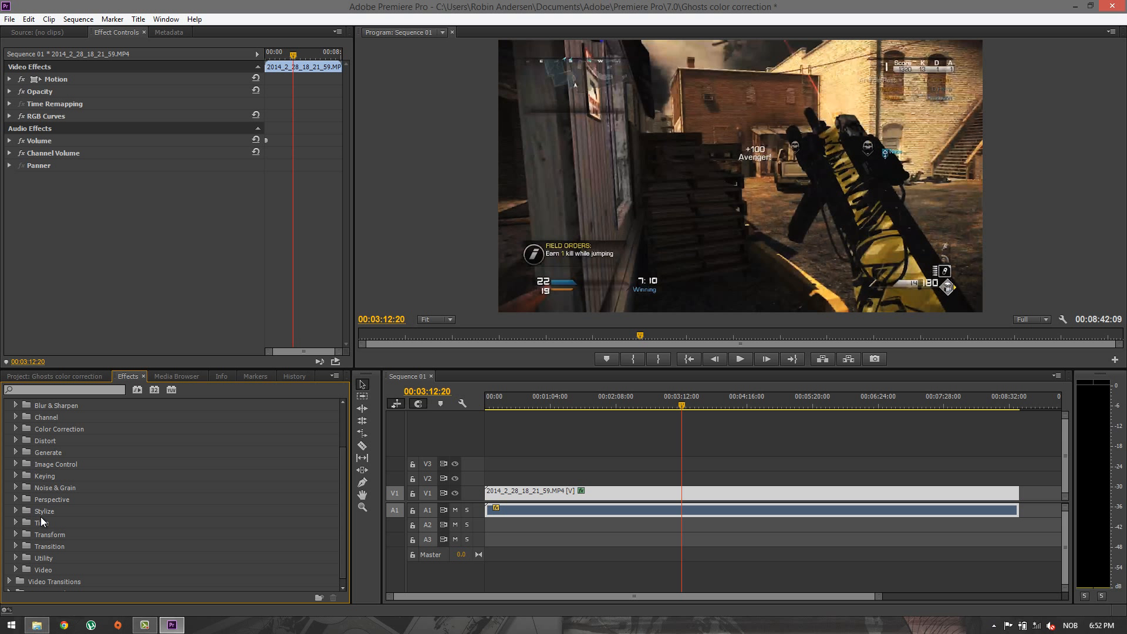
scroll(40, 517, up, 2)
click(16, 452)
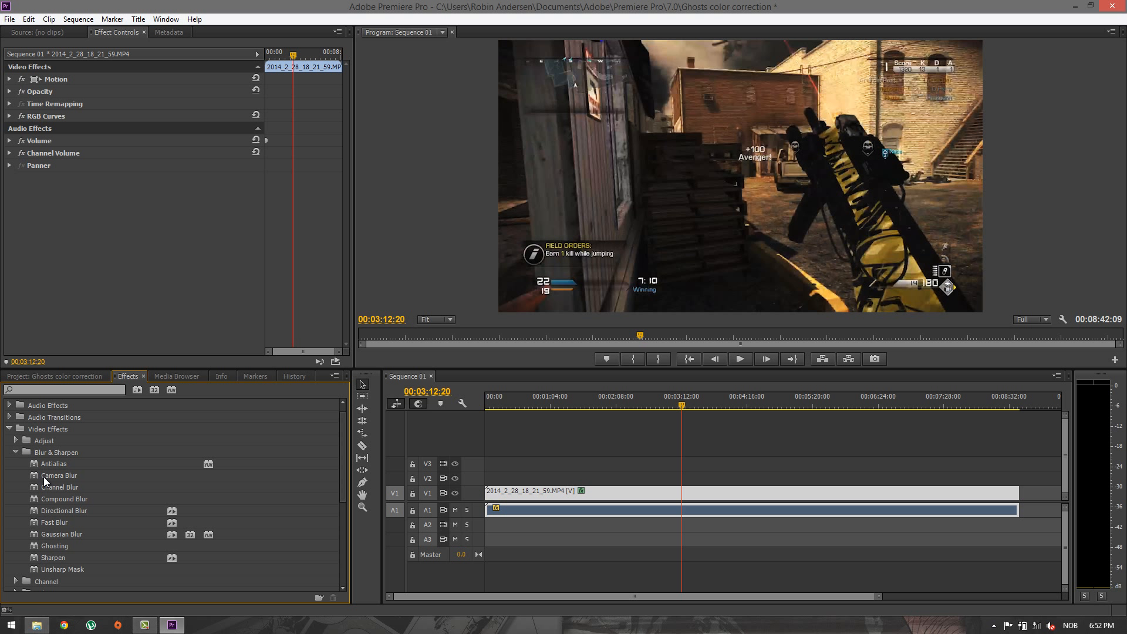
scroll(47, 511, down, 1)
drag(51, 548, 727, 496)
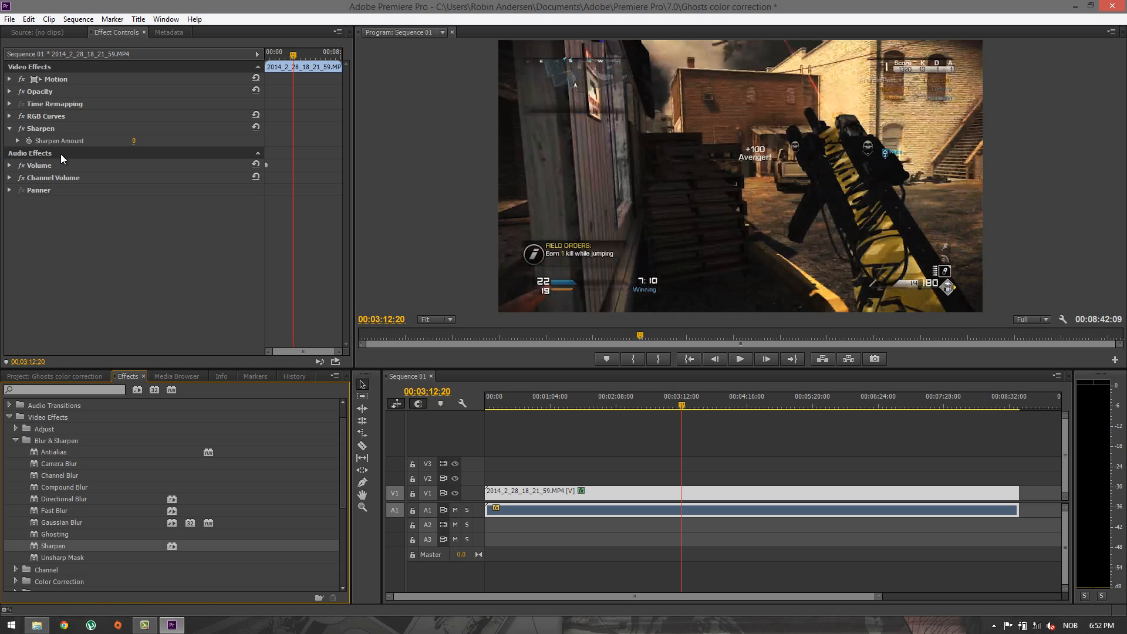
Try a Sharpen Amount of 50 on the clip, and undo the change.
click(18, 144)
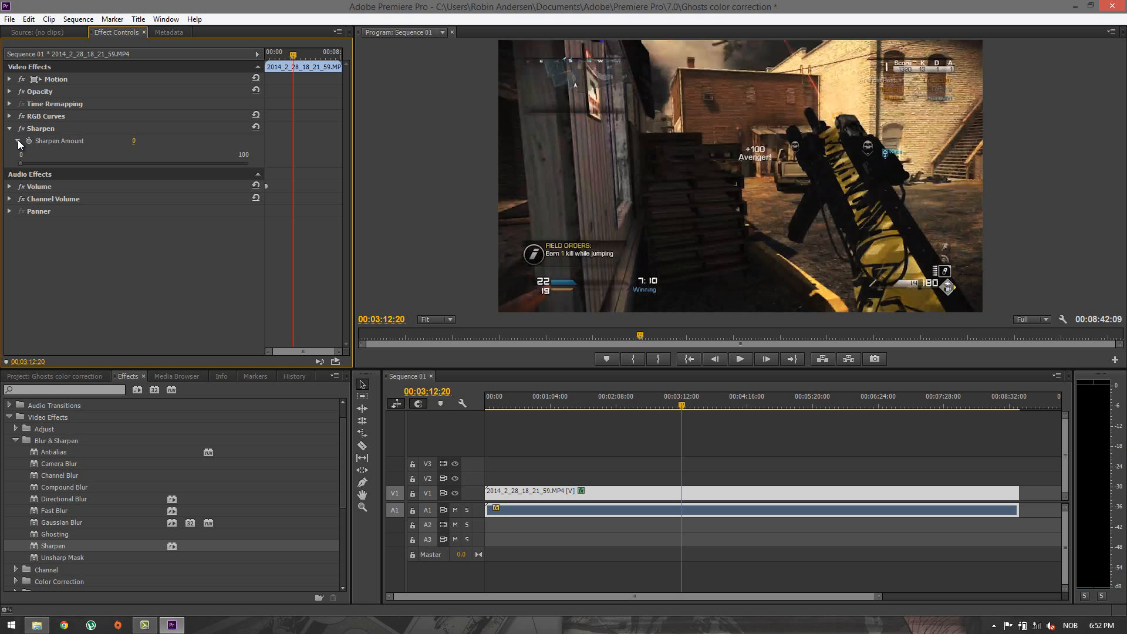
click(134, 142)
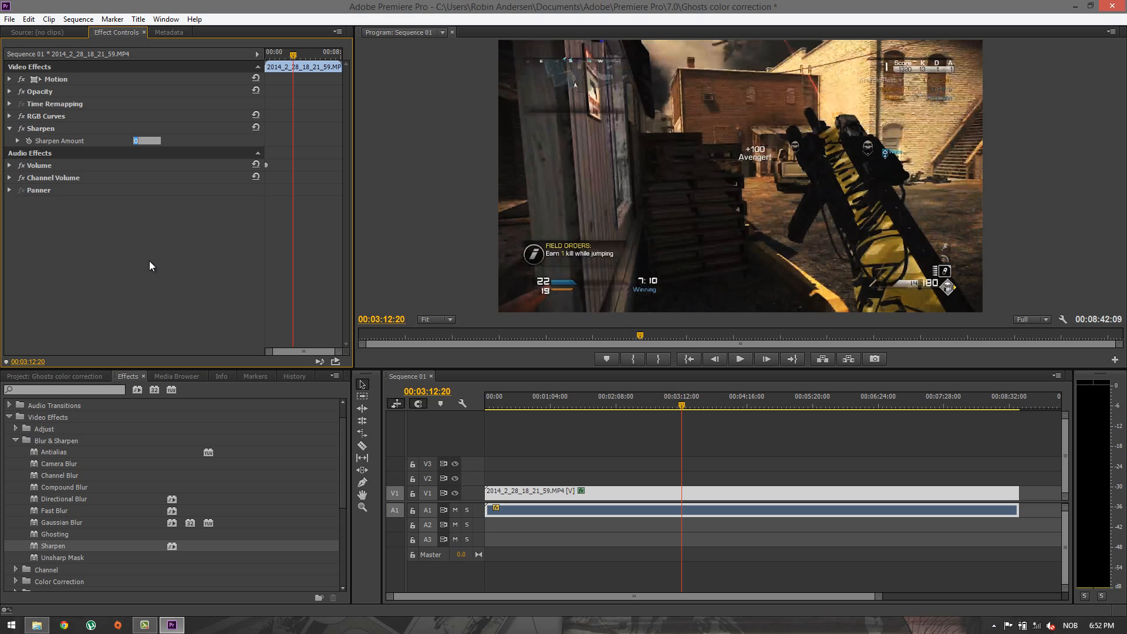
text(50)
key(Return)
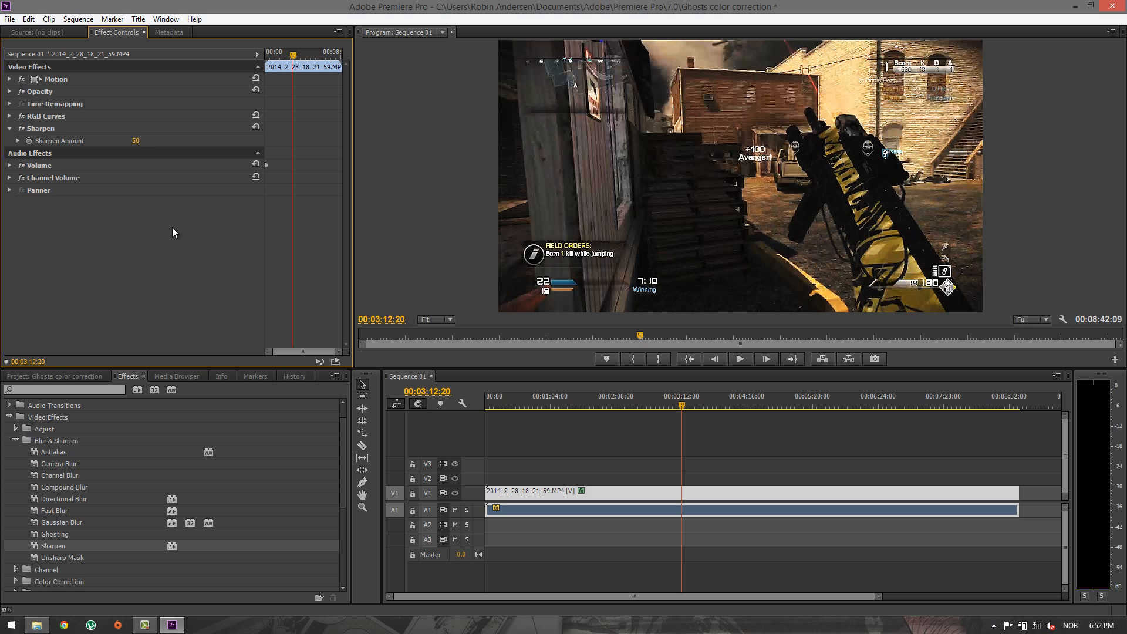
key(ctrl+z)
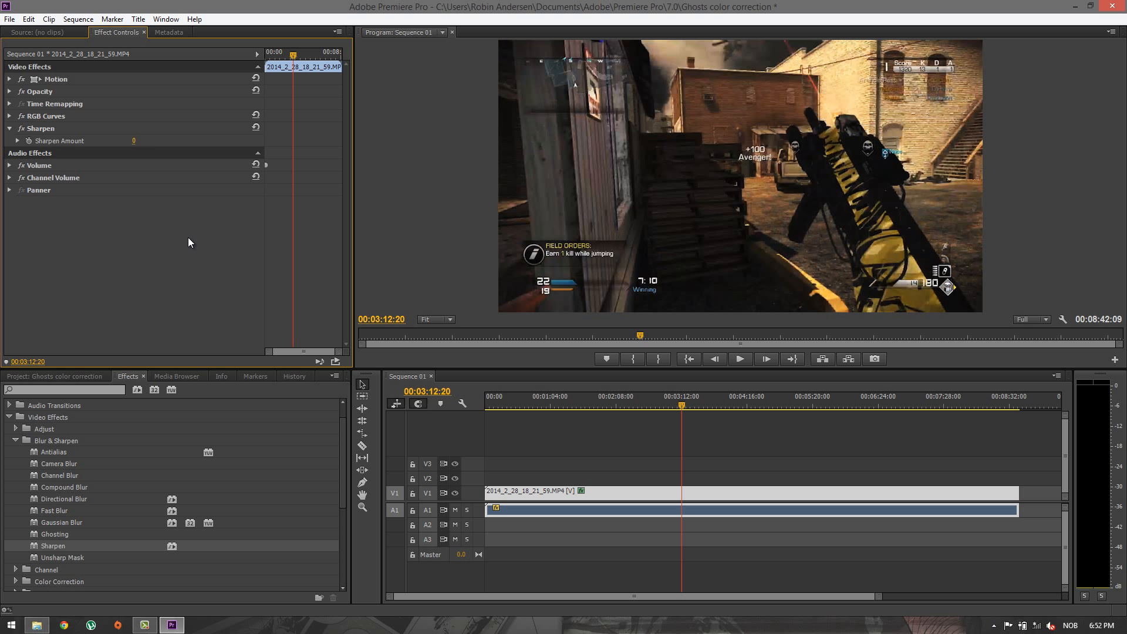
Open the clip's Sharpen Amount value for editing, and deselect the clip in the timeline.
click(133, 143)
click(646, 441)
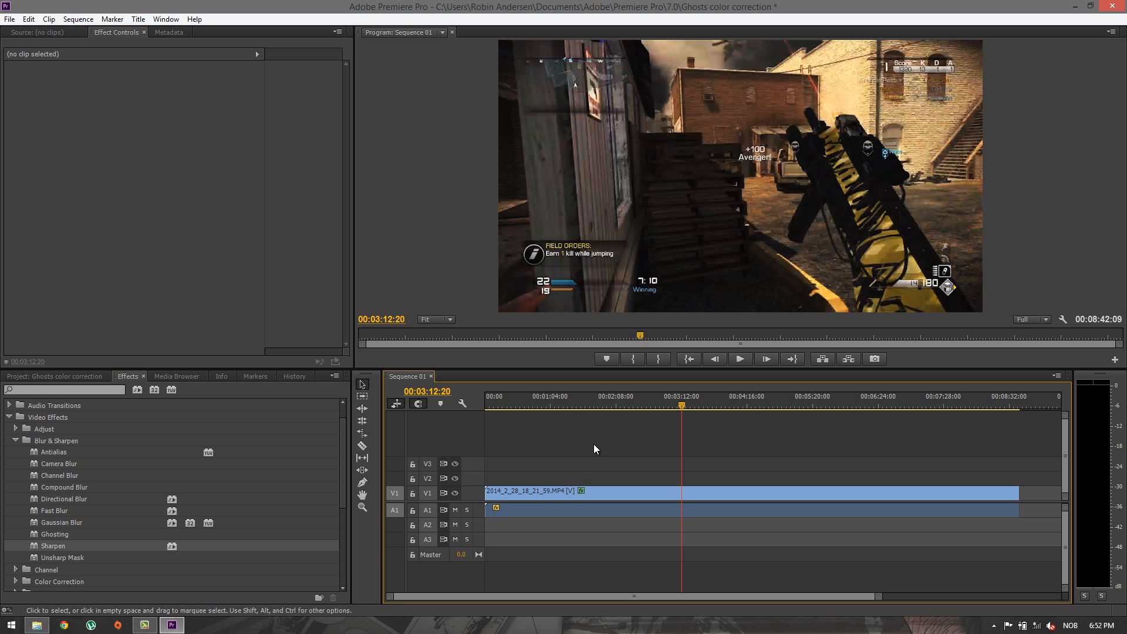
Show the project's media items and play the graded sequence from about 00:01:51:44 to review the look.
click(38, 378)
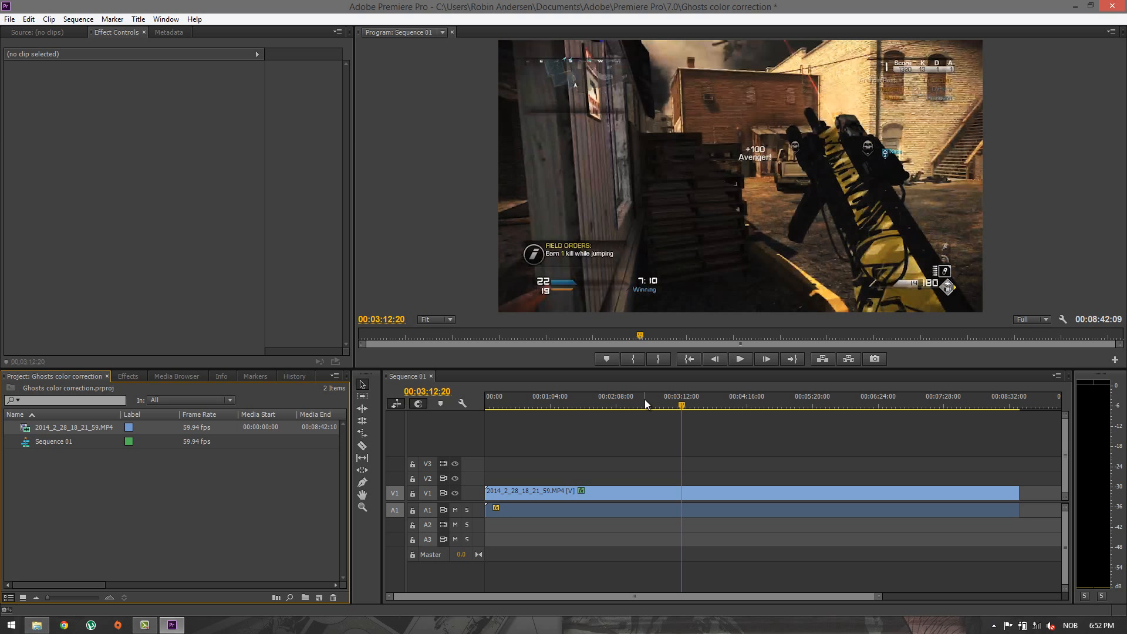
drag(625, 397, 600, 403)
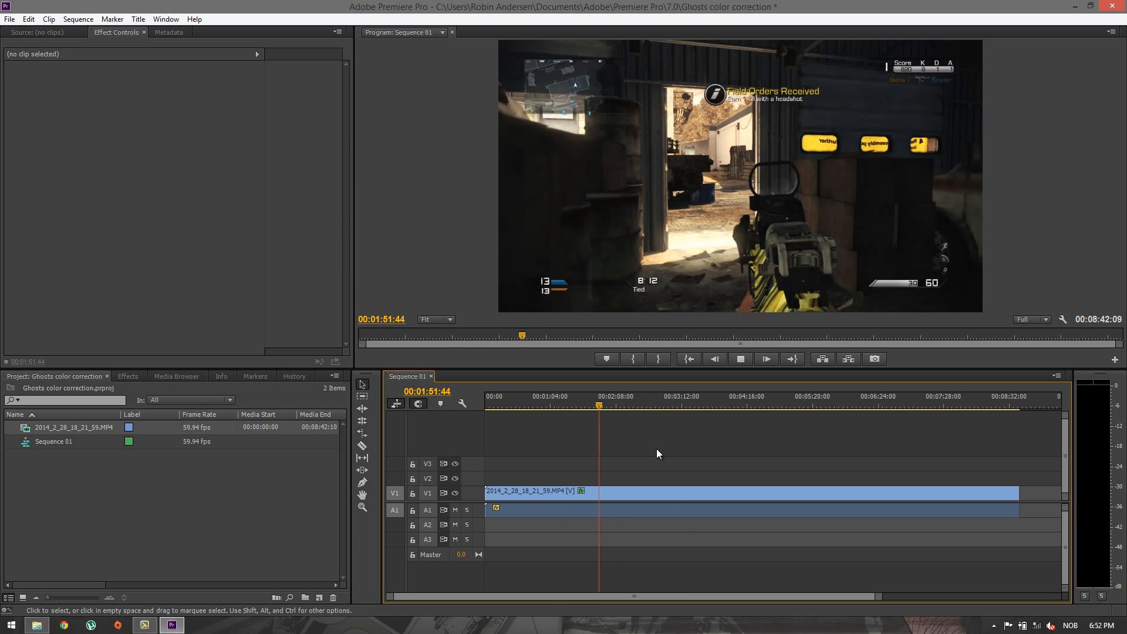
key(space)
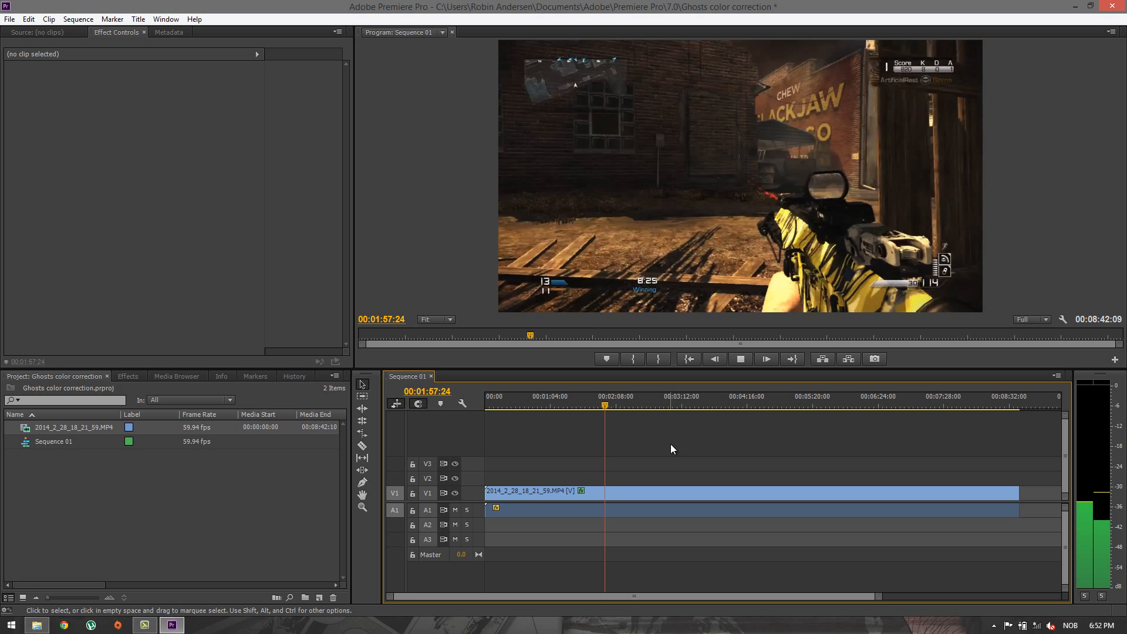
Play the graded sequence on to about 00:02:08:59 to review the color correction and sharpening, leaving no clip selected.
key(space)
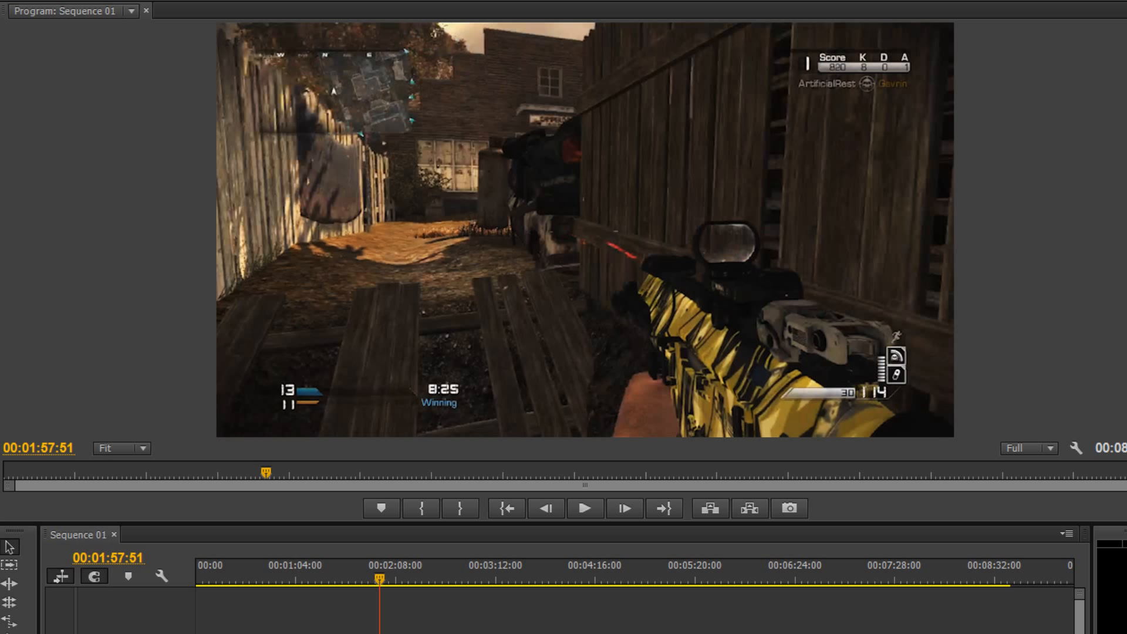
key(space)
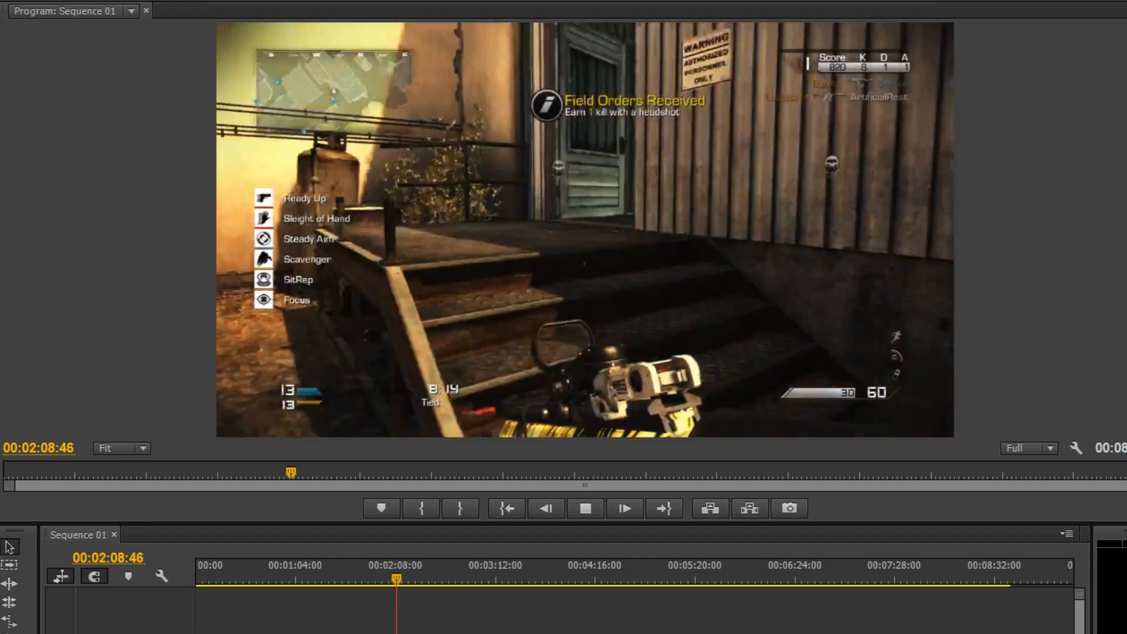
key(space)
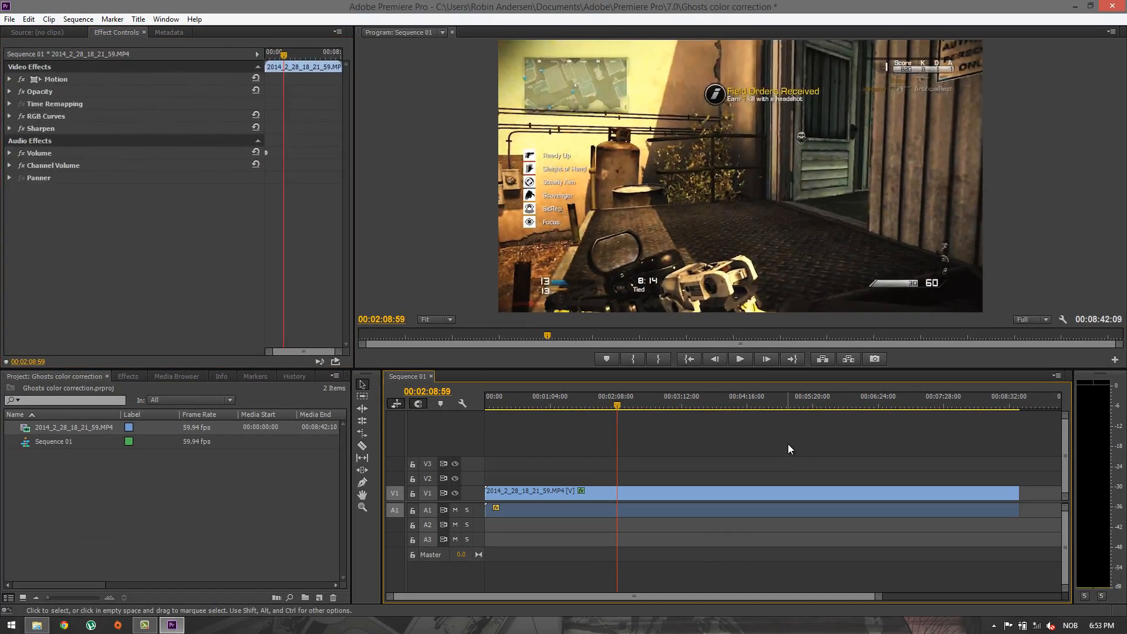
click(790, 445)
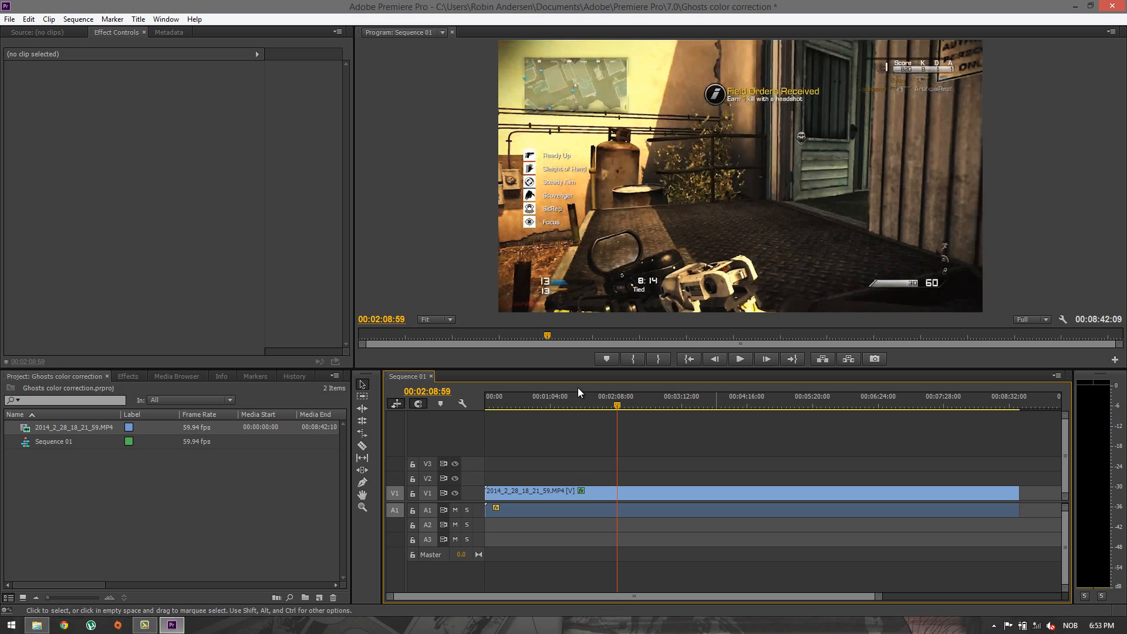
click(23, 35)
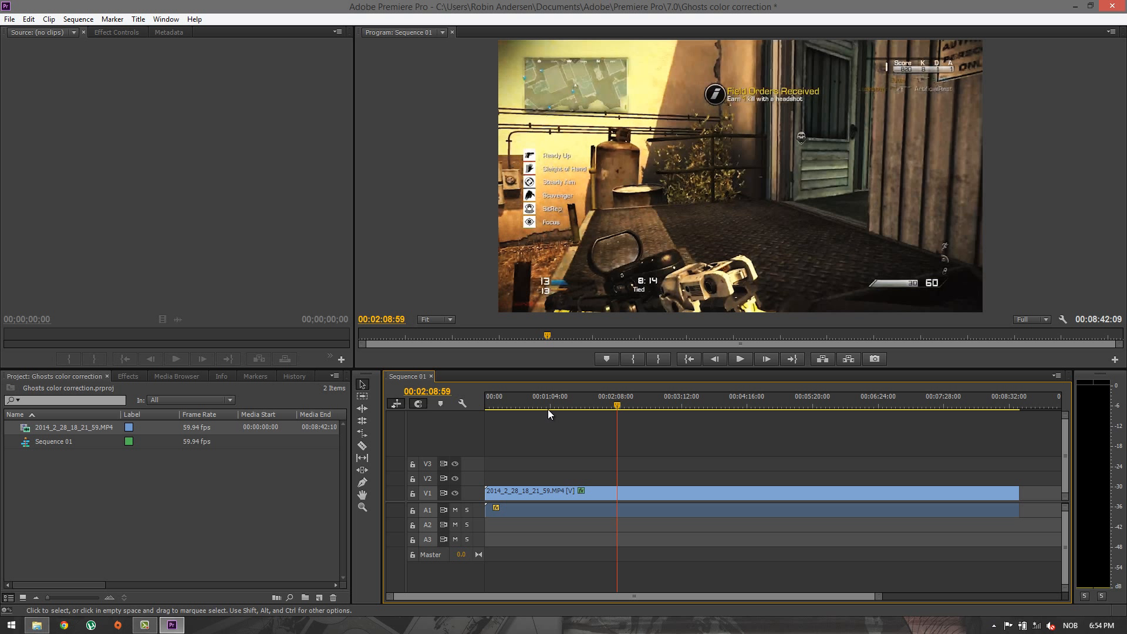
click(555, 497)
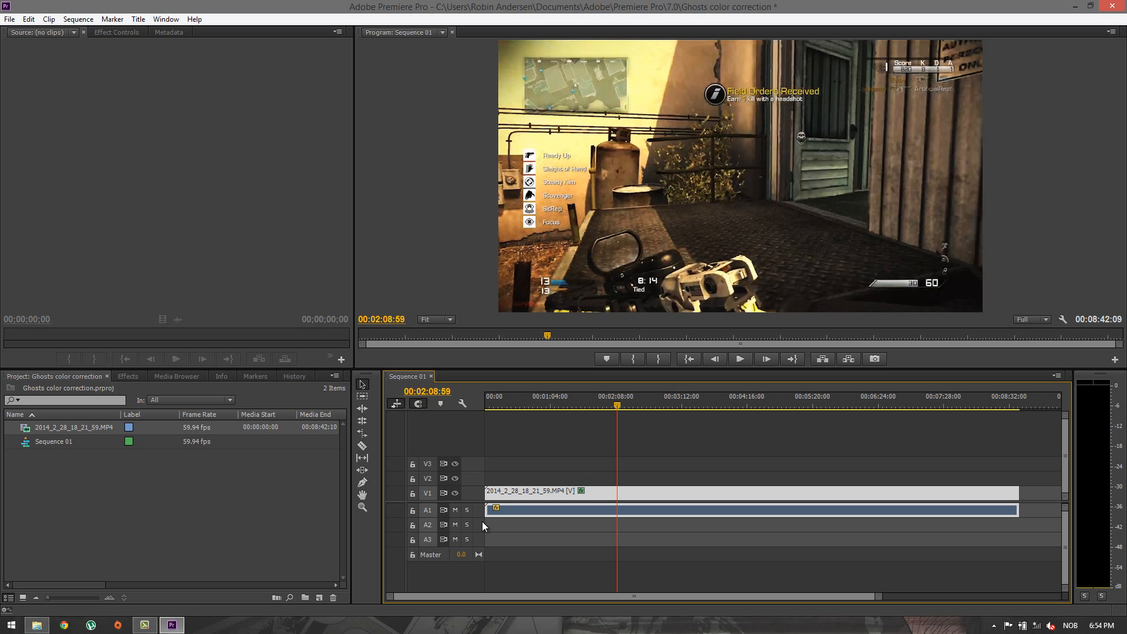
click(51, 431)
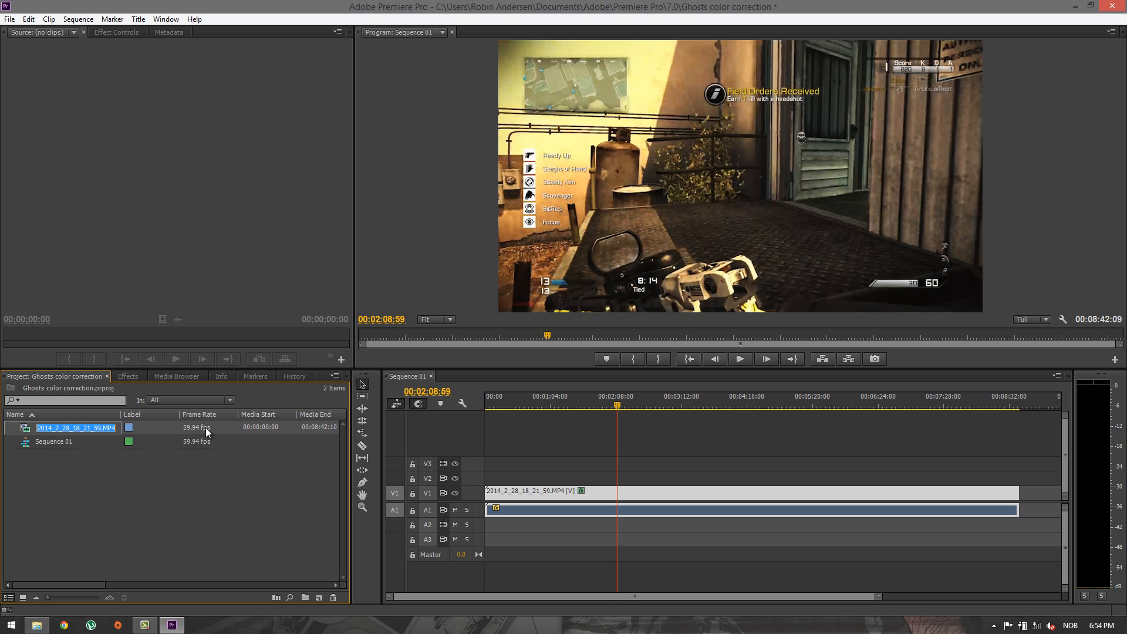
click(138, 472)
click(102, 429)
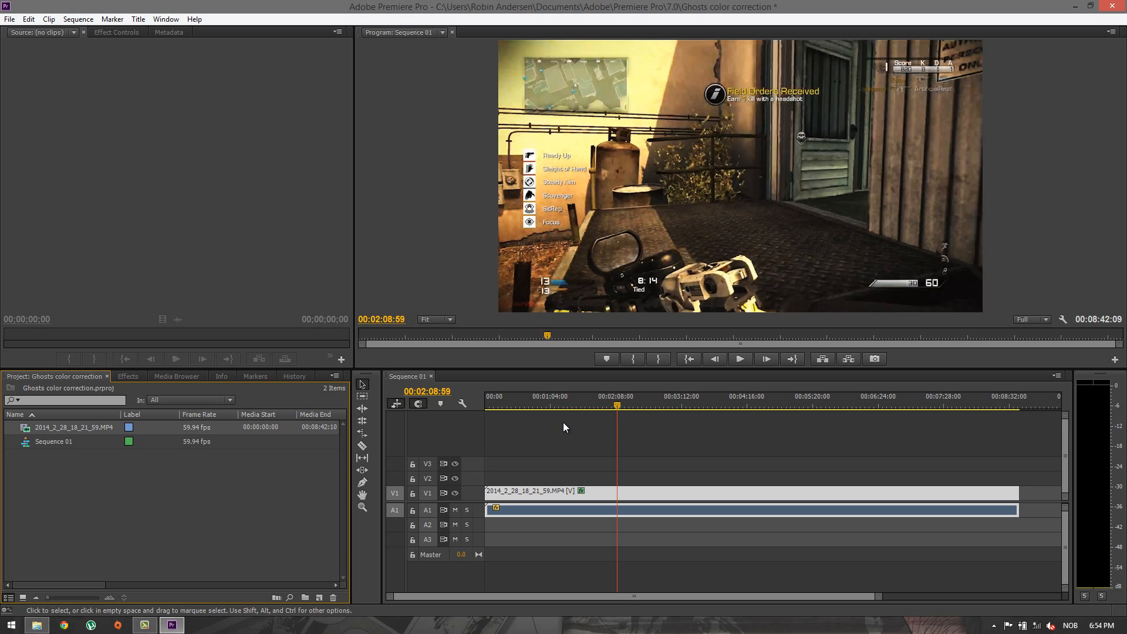
click(570, 452)
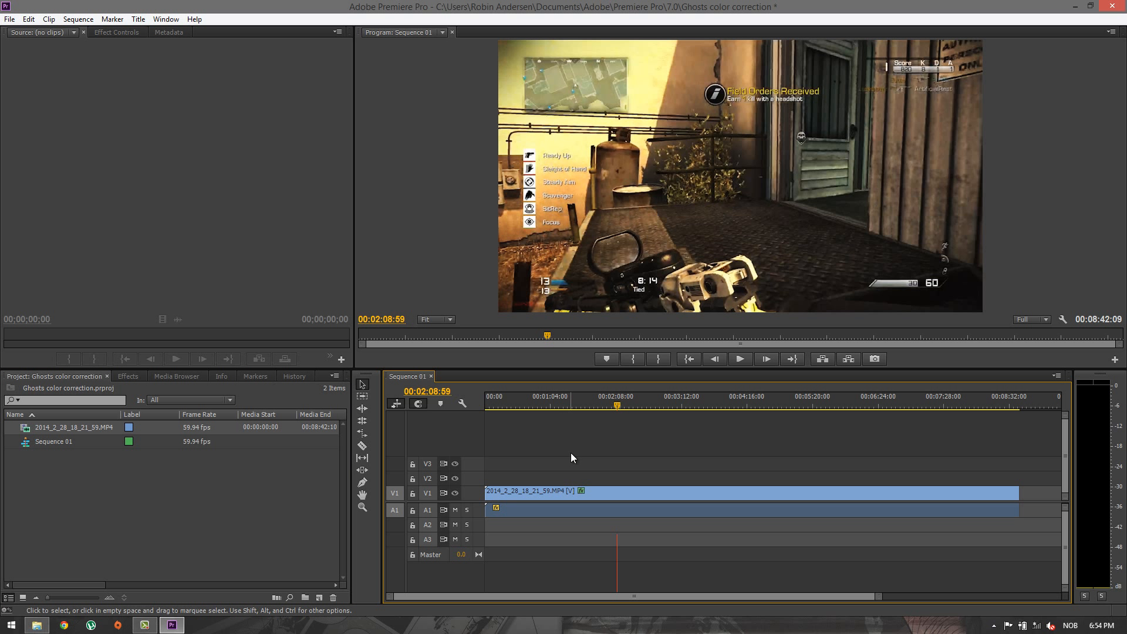
mouse_move(591, 492)
mouse_down()
mouse_move(621, 509)
mouse_move(592, 508)
mouse_up()
Start a media export of Sequence 01 and set its format to H.264.
click(9, 20)
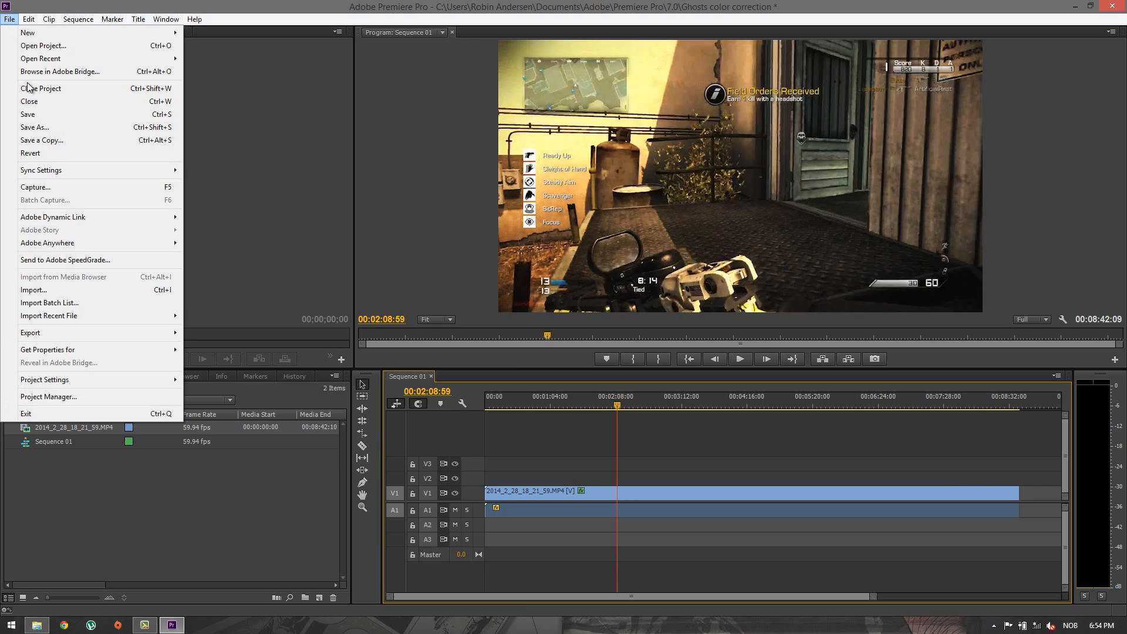
mouse_move(100, 336)
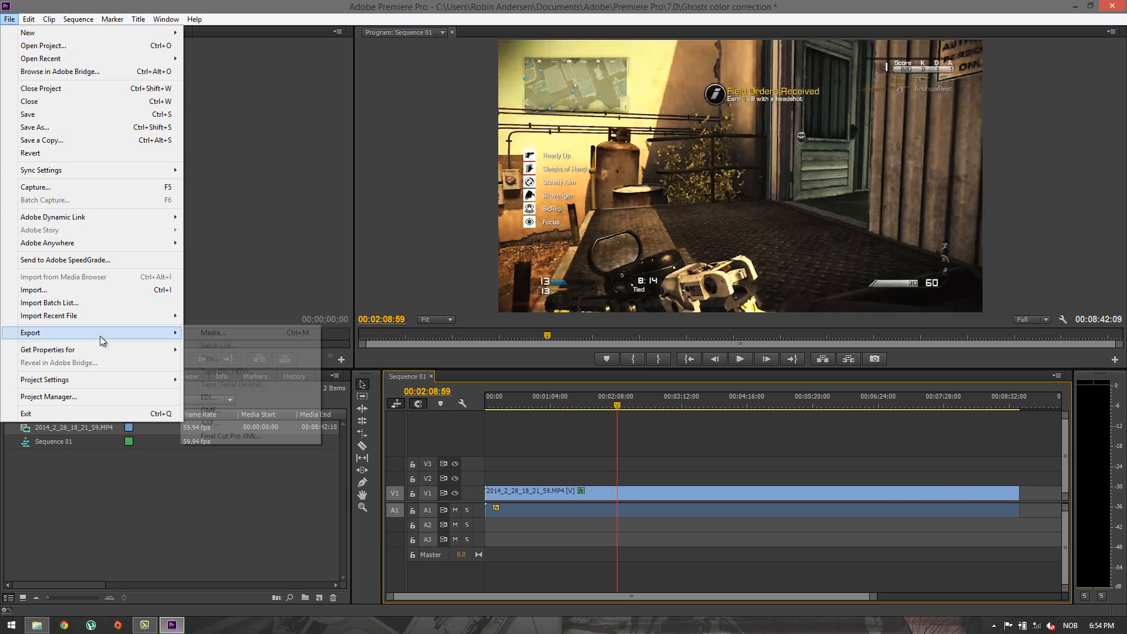
click(215, 334)
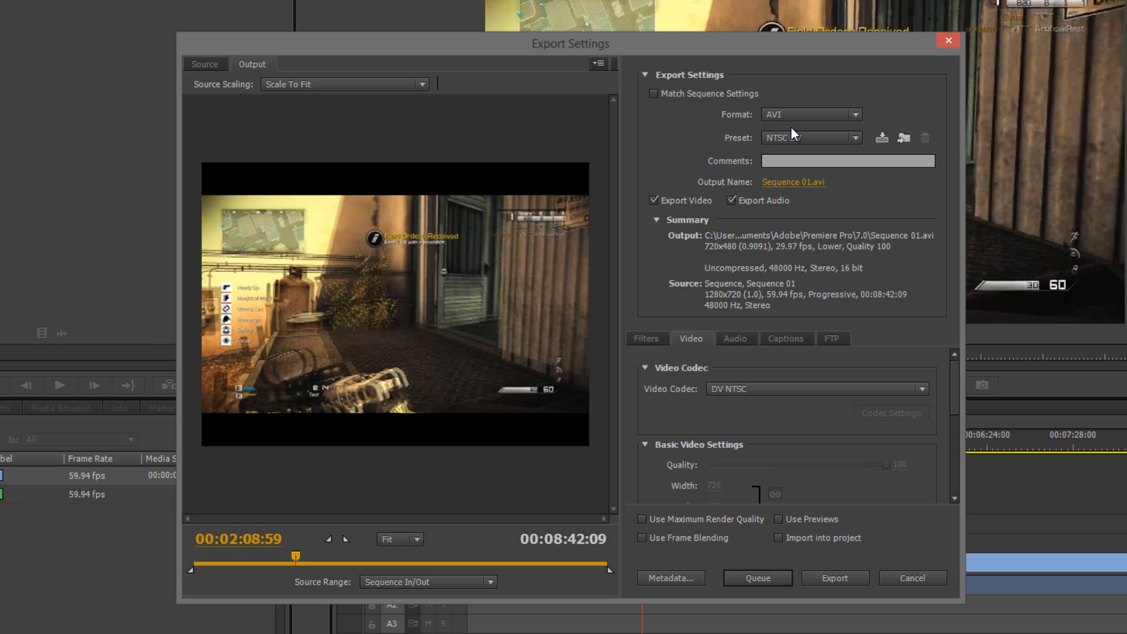
click(777, 115)
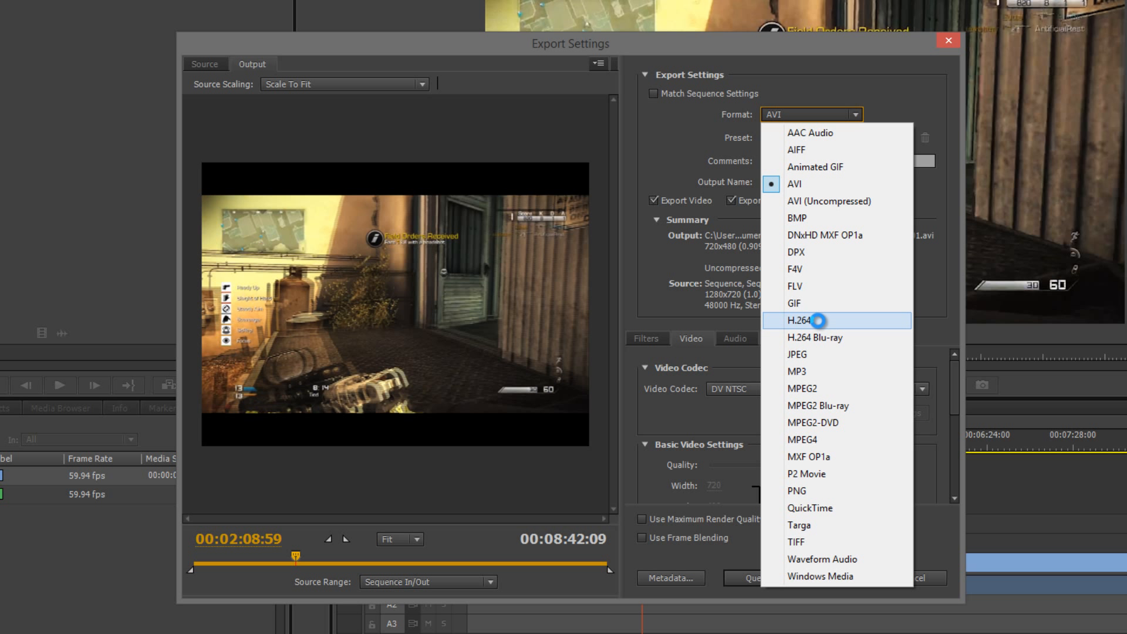
click(817, 320)
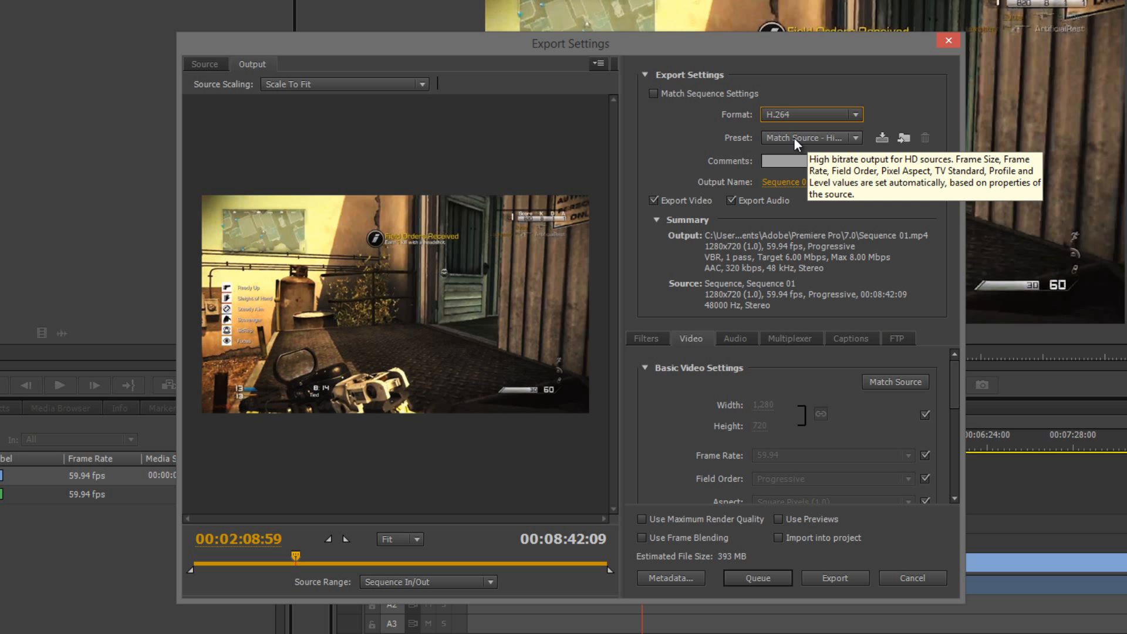
Choose the HD 720p 29.97 preset for the H.264 export.
click(801, 140)
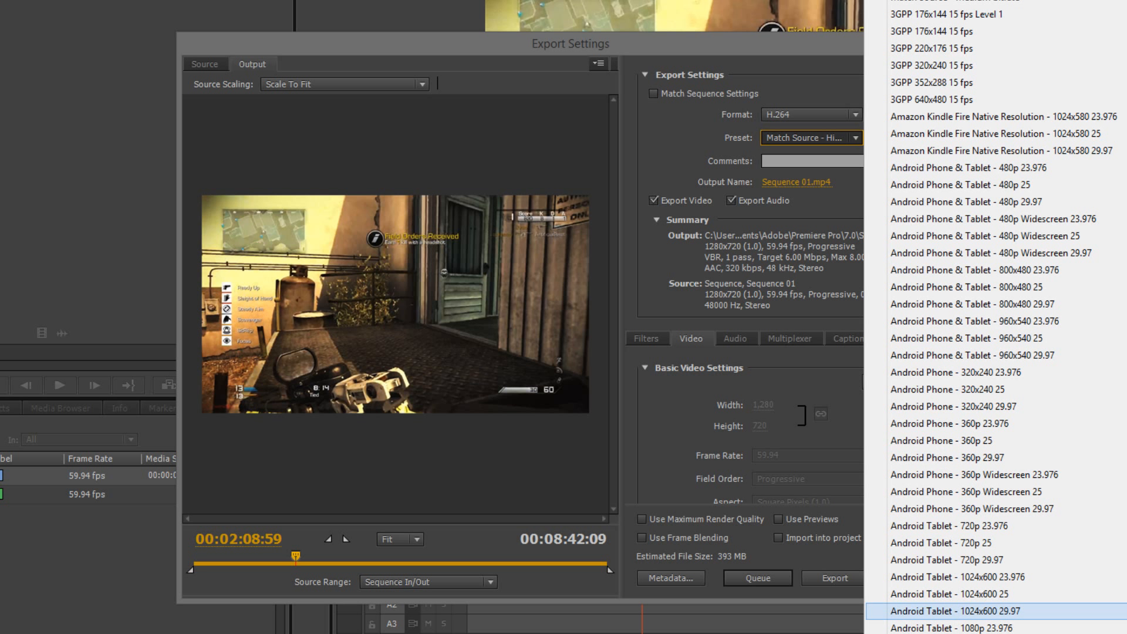
scroll(963, 628, down, 1)
scroll(963, 629, down, 10)
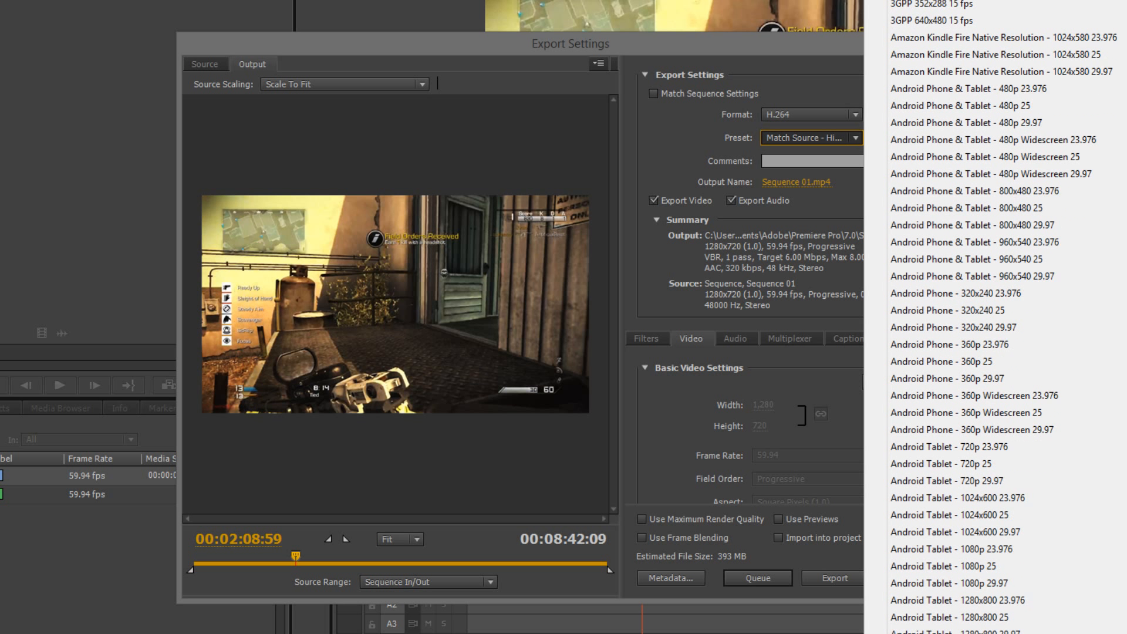
scroll(963, 629, down, 13)
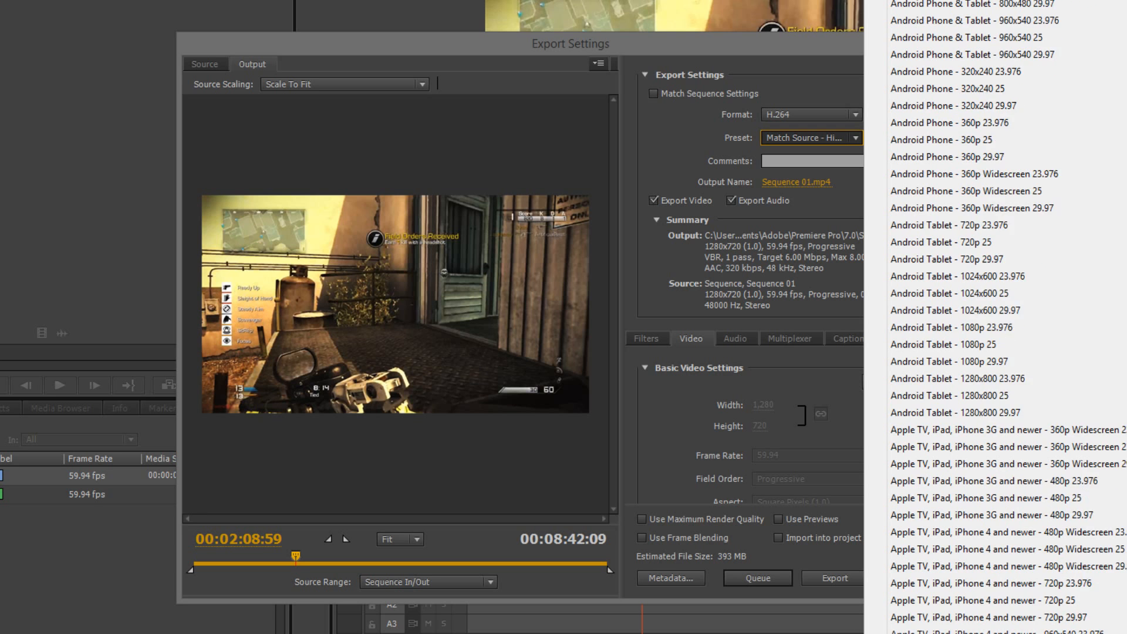
scroll(963, 628, down, 13)
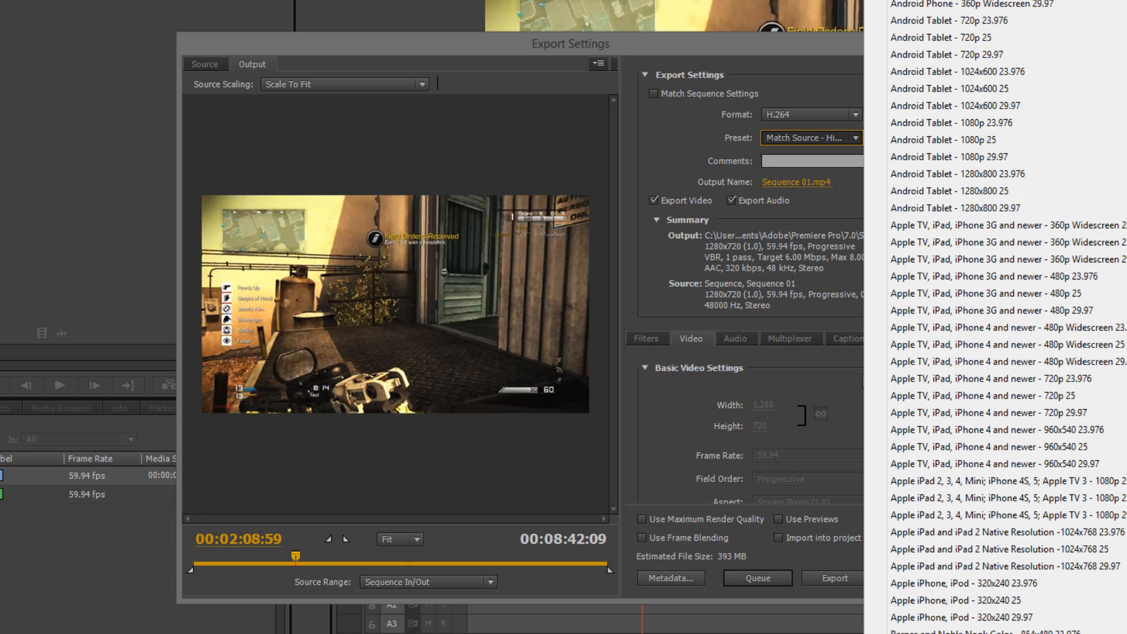
scroll(963, 628, down, 9)
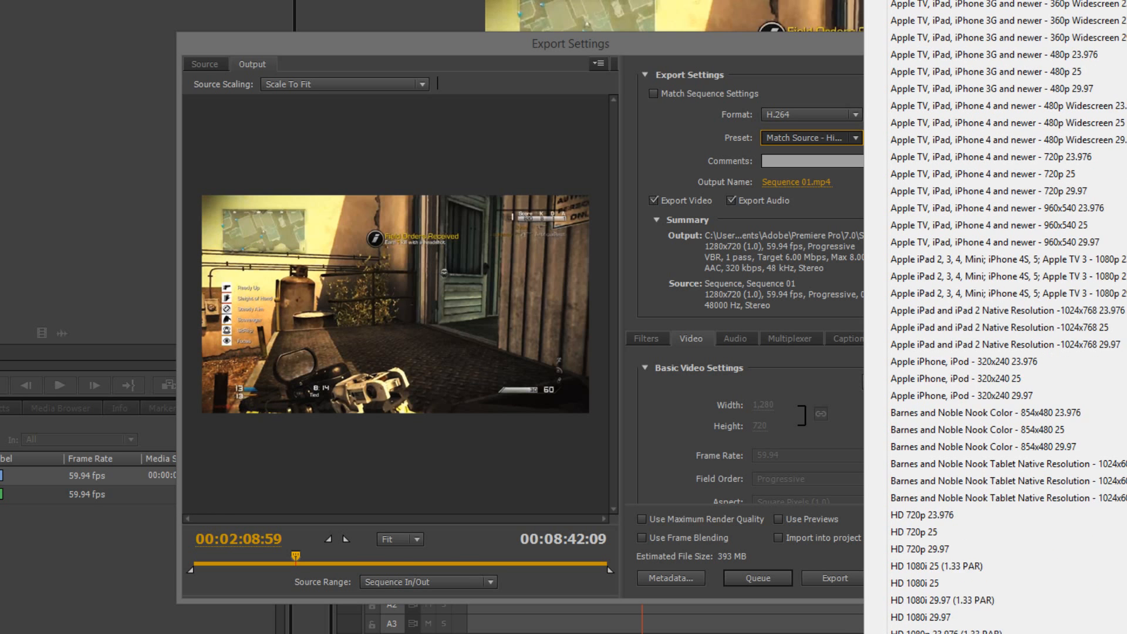
scroll(946, 622, down, 5)
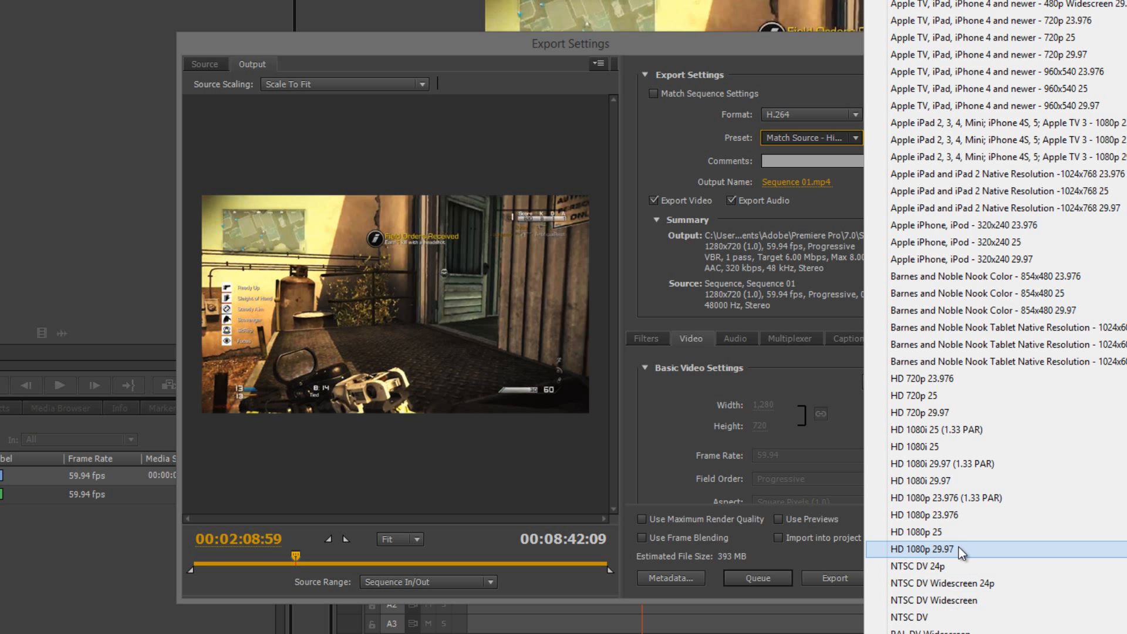
scroll(945, 446, down, 2)
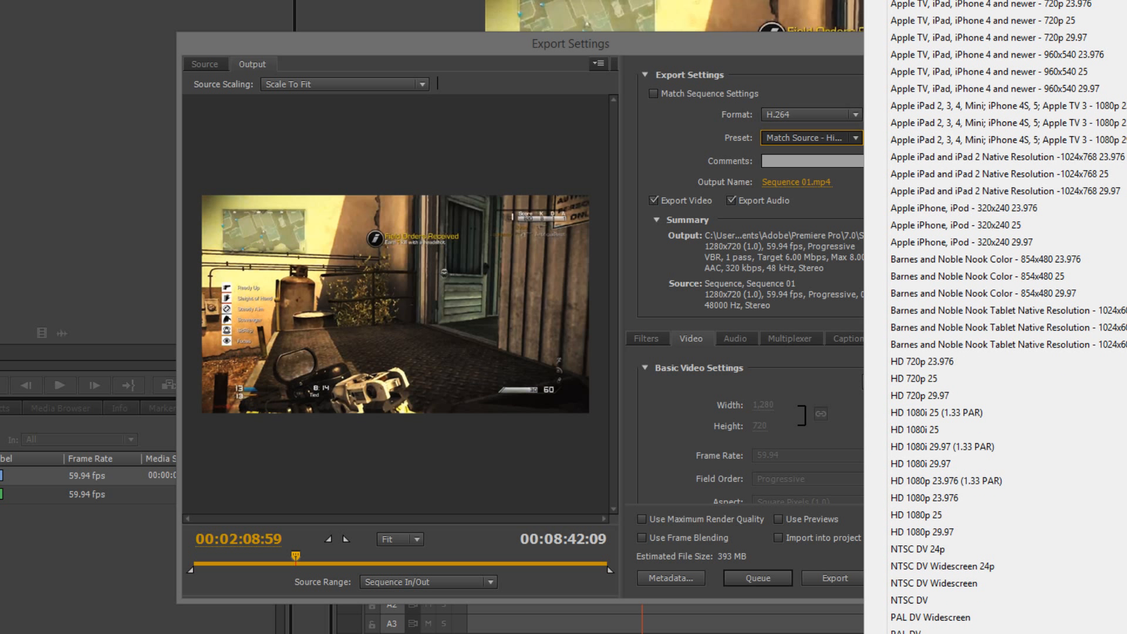
scroll(998, 317, down, 12)
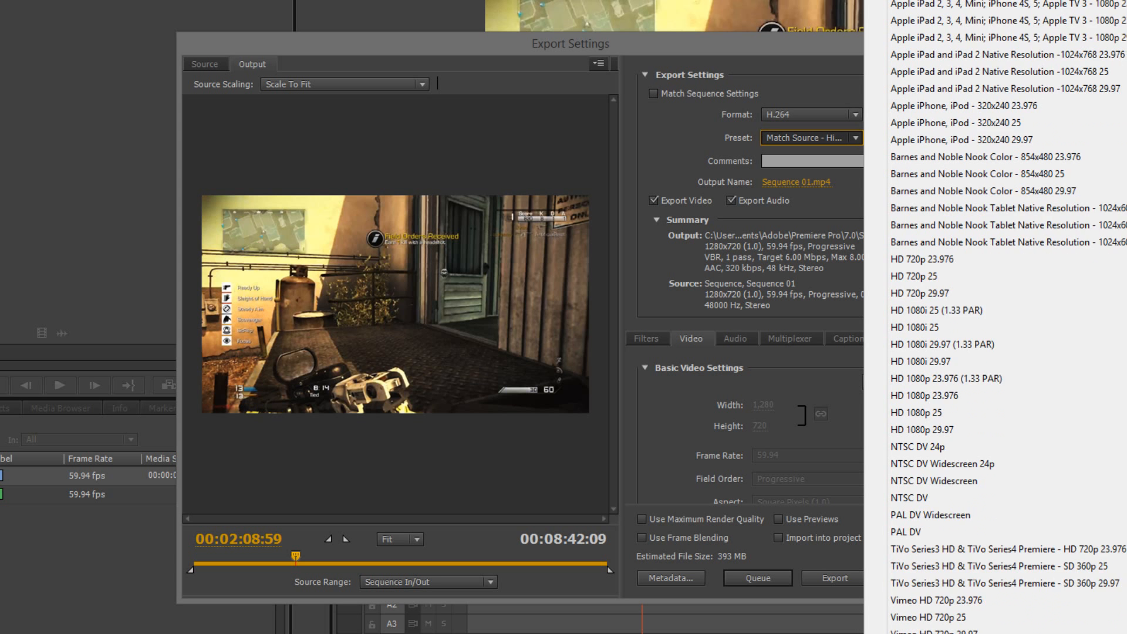
scroll(922, 580, down, 9)
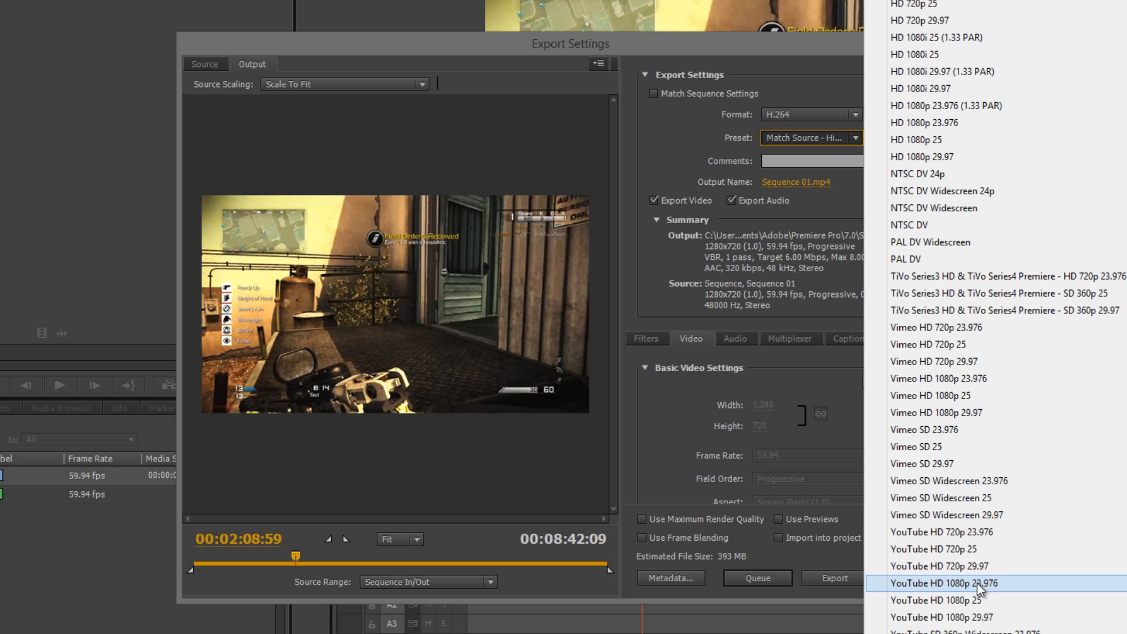
scroll(998, 317, up, 2)
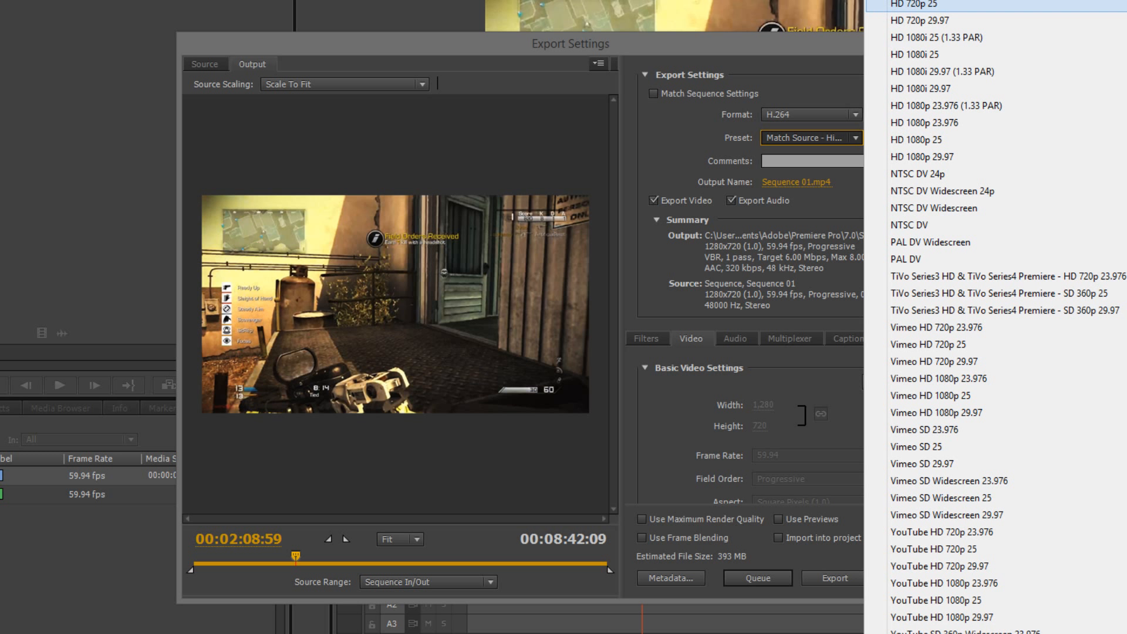
scroll(975, 131, up, 4)
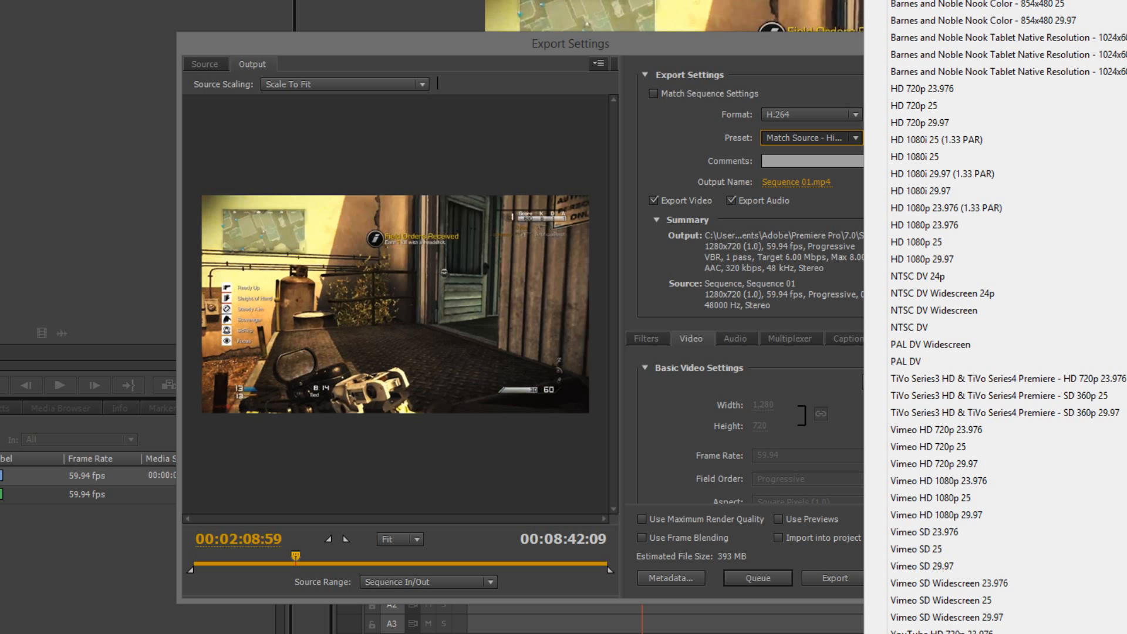
click(961, 124)
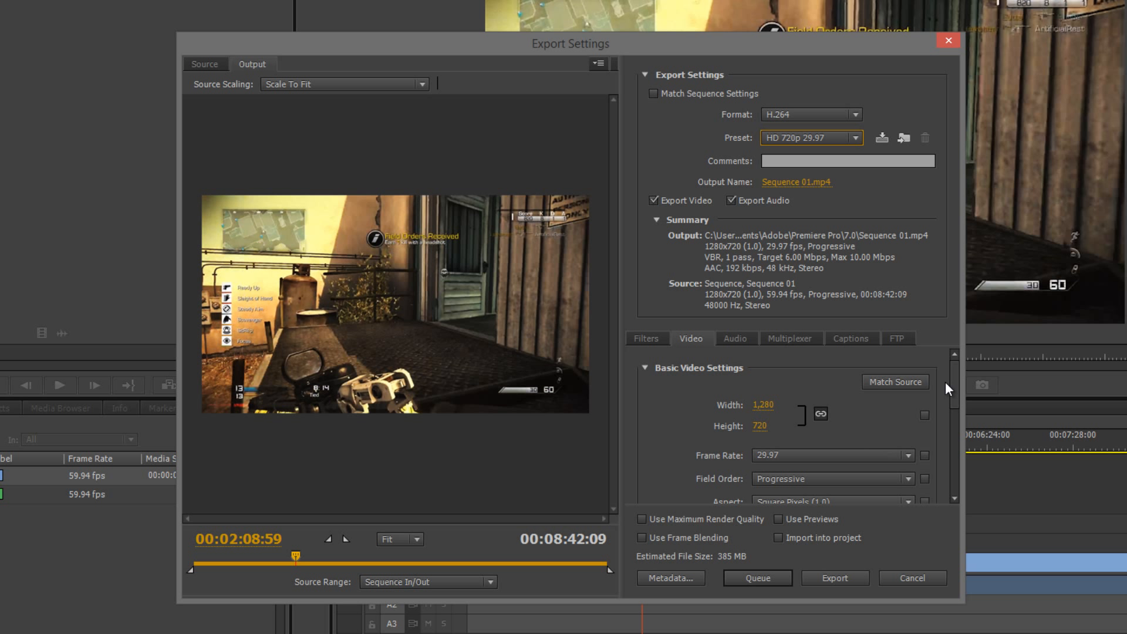
Set the export's frame rate to 59.94 in the basic video settings.
drag(951, 380, 949, 376)
drag(952, 391, 955, 412)
click(853, 389)
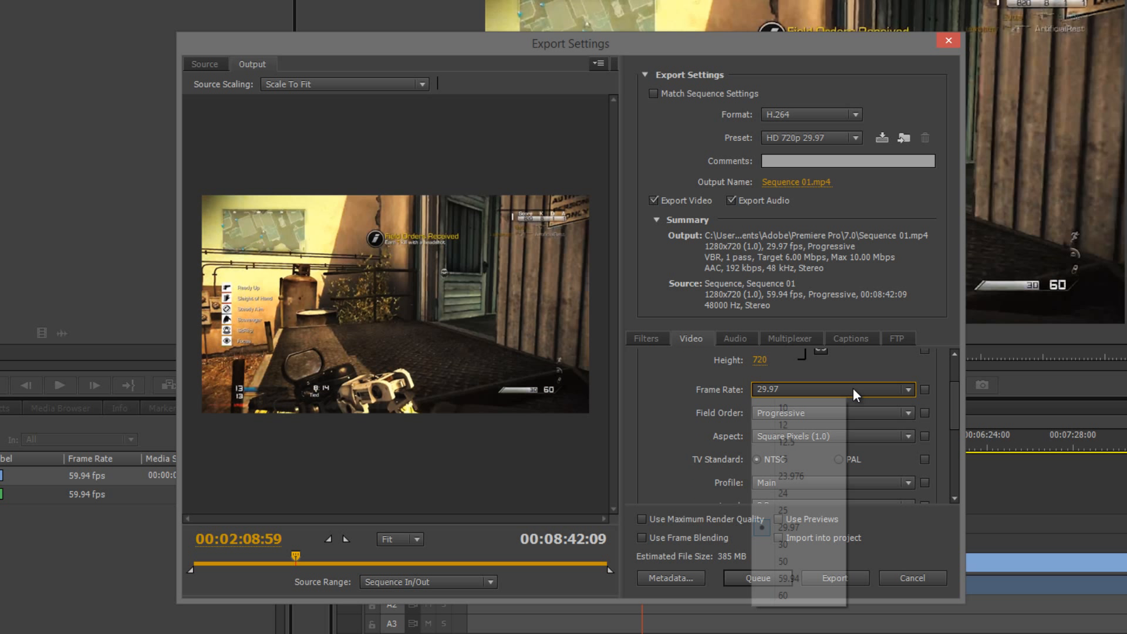
click(794, 578)
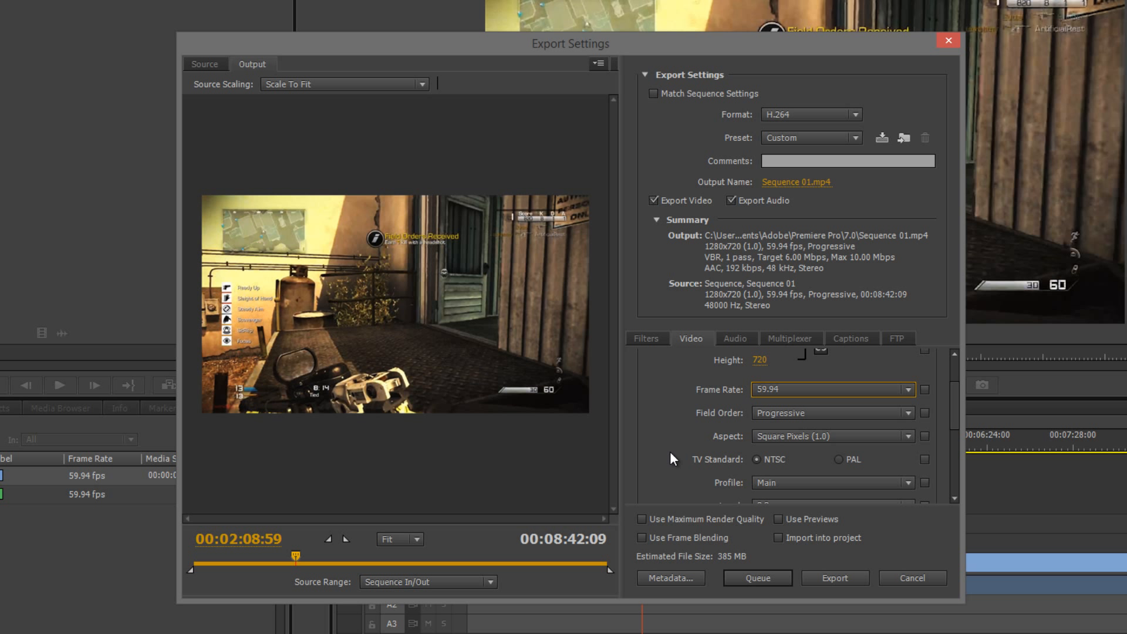
Raise the export's target bitrate and maximum bitrate to 20 Mbps each, keeping VBR, 1 pass encoding.
drag(951, 389, 958, 413)
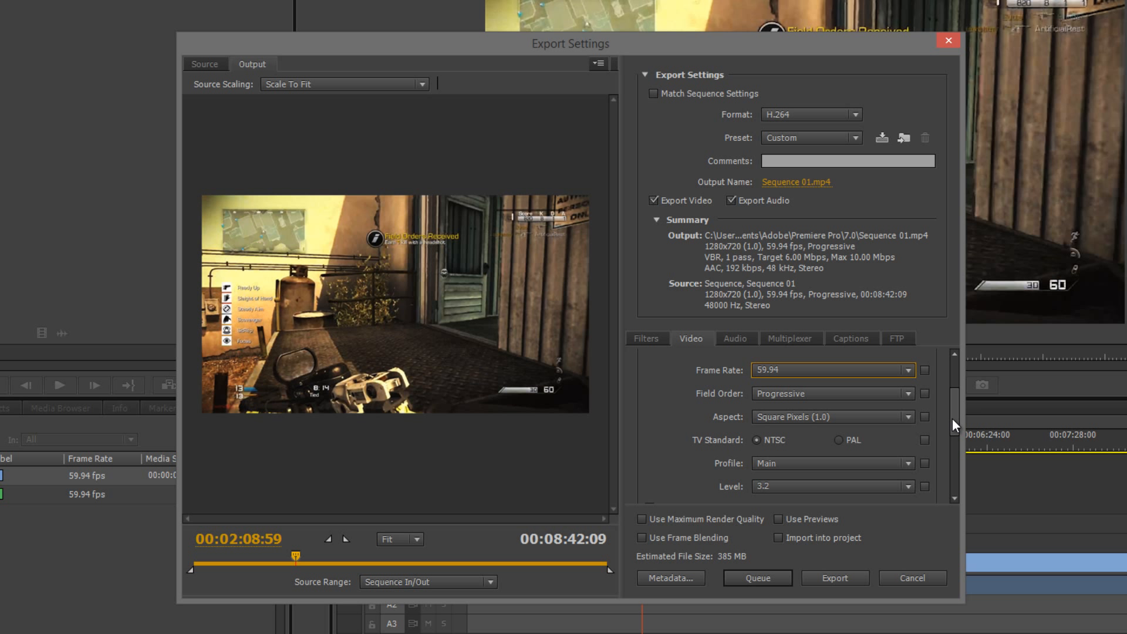
mouse_move(952, 418)
mouse_down()
mouse_move(946, 386)
mouse_move(951, 405)
mouse_up()
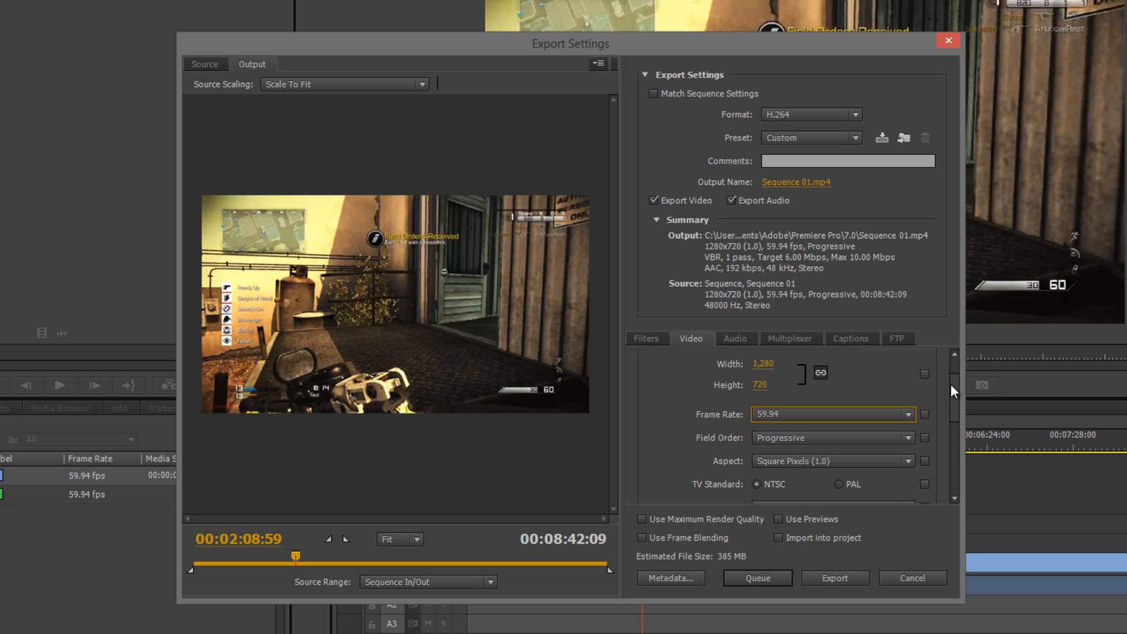
drag(951, 386, 964, 478)
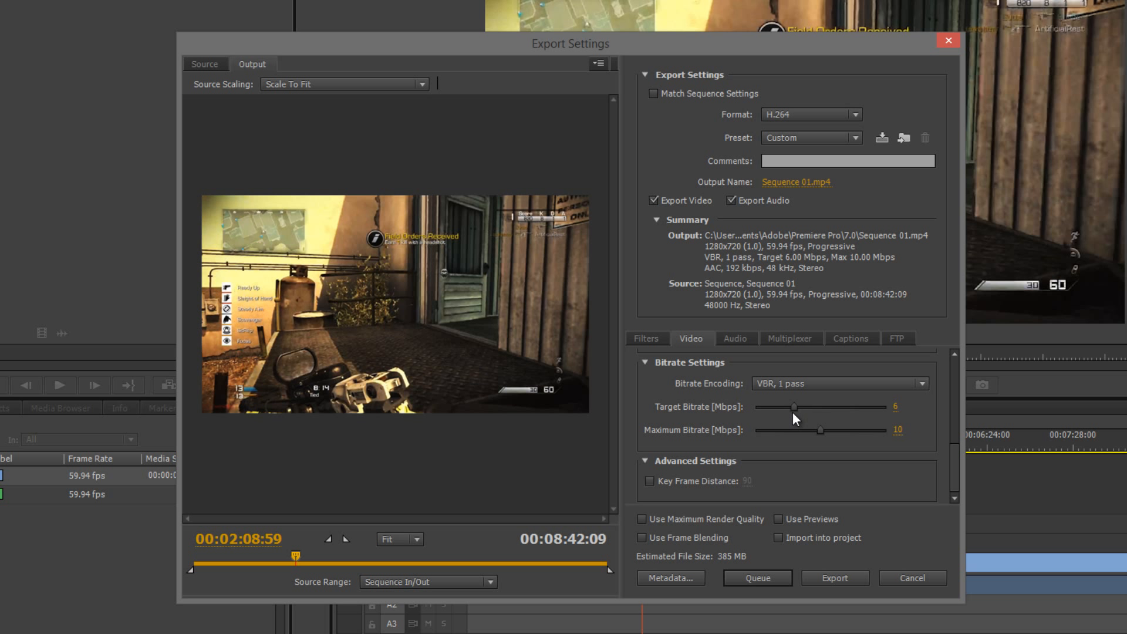
drag(795, 407, 942, 435)
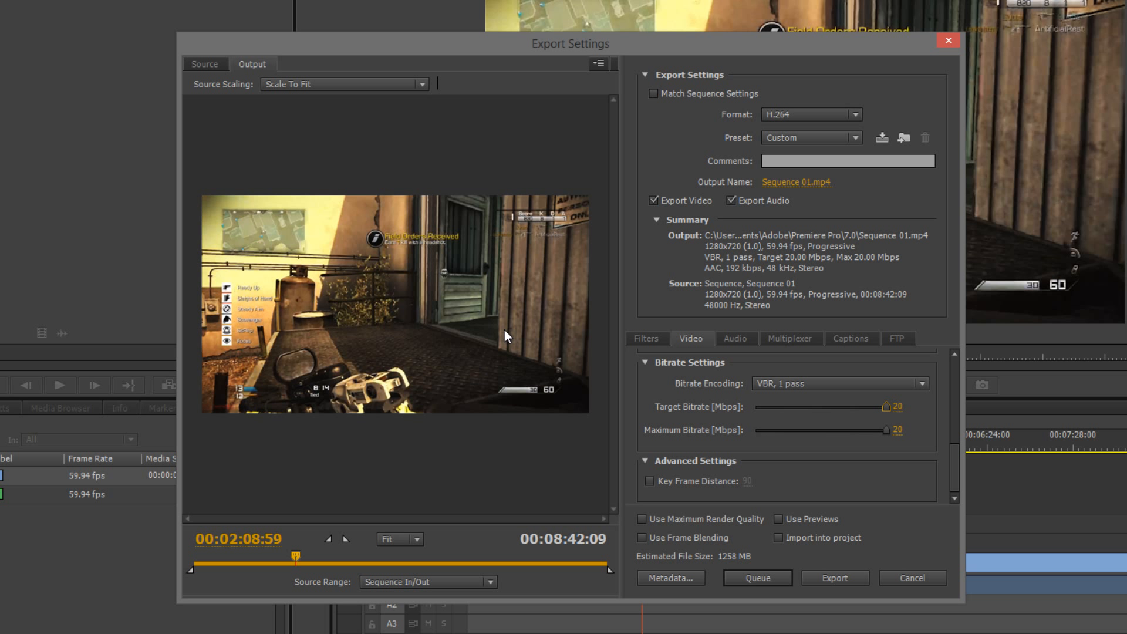
click(778, 406)
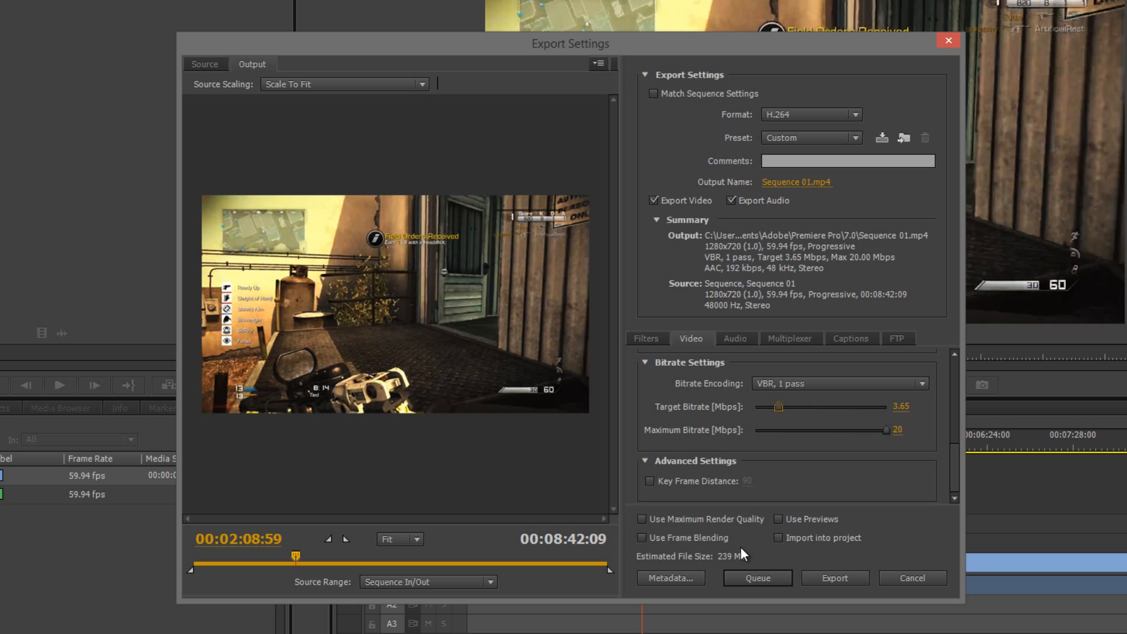
drag(779, 406, 963, 407)
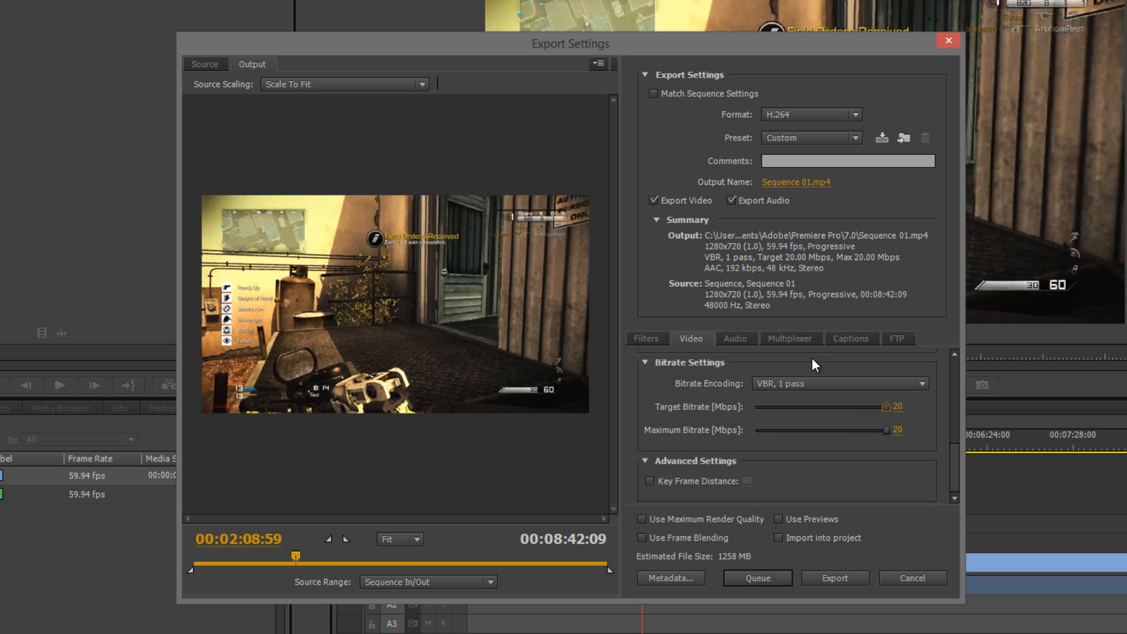
Set the export's output file name to Ghosts-color-correction and save it as an MP4 in the current folder.
click(802, 182)
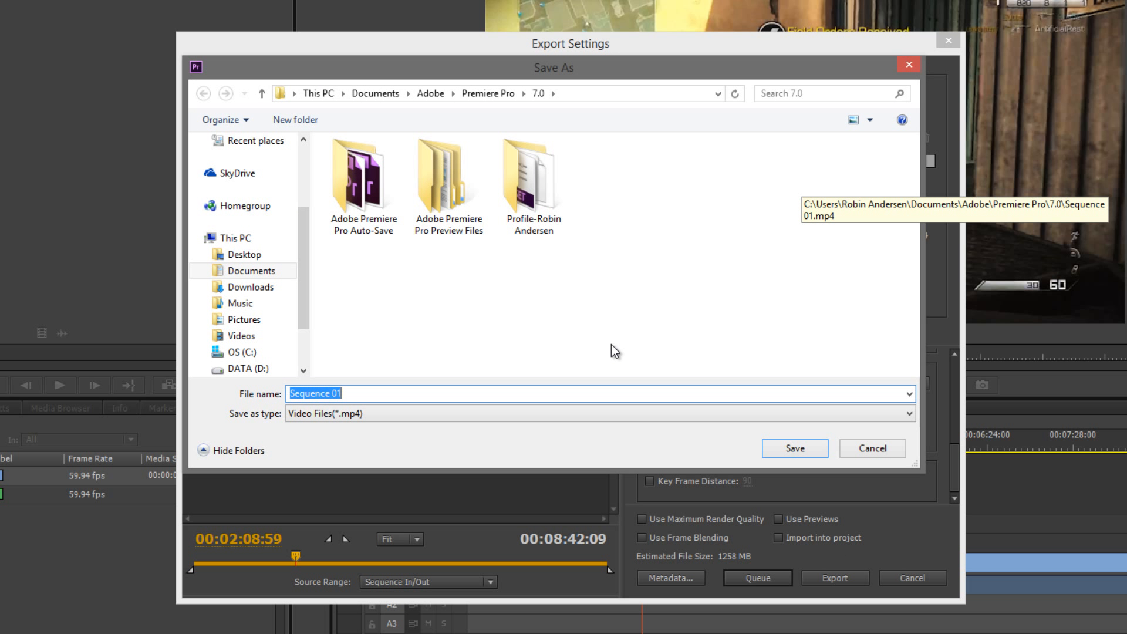
text(Ghosts)
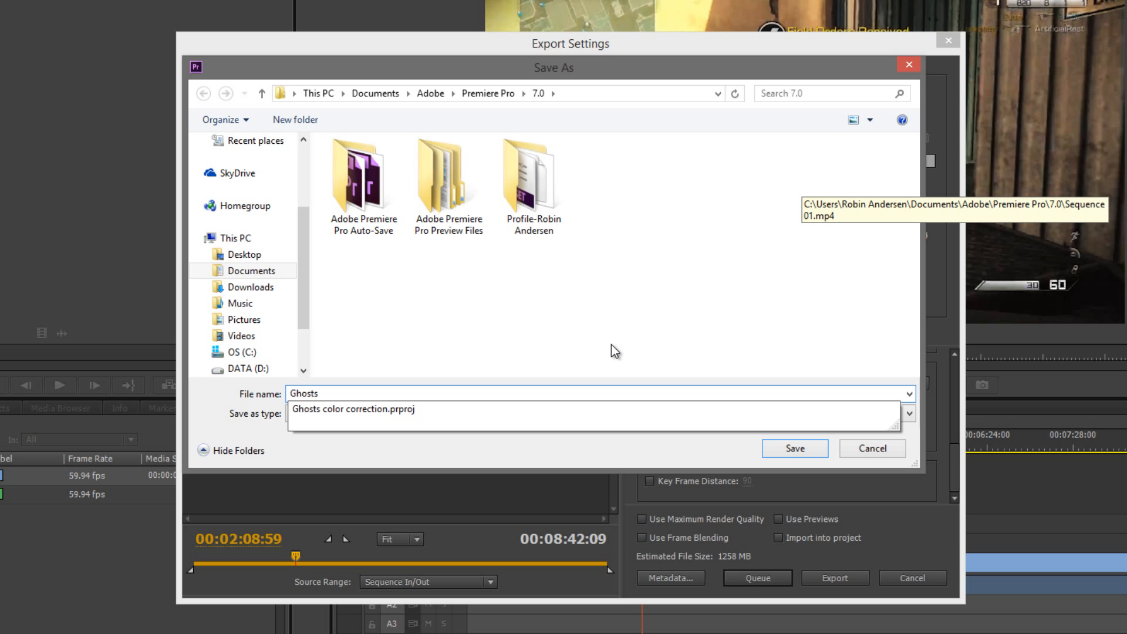
text(-color)
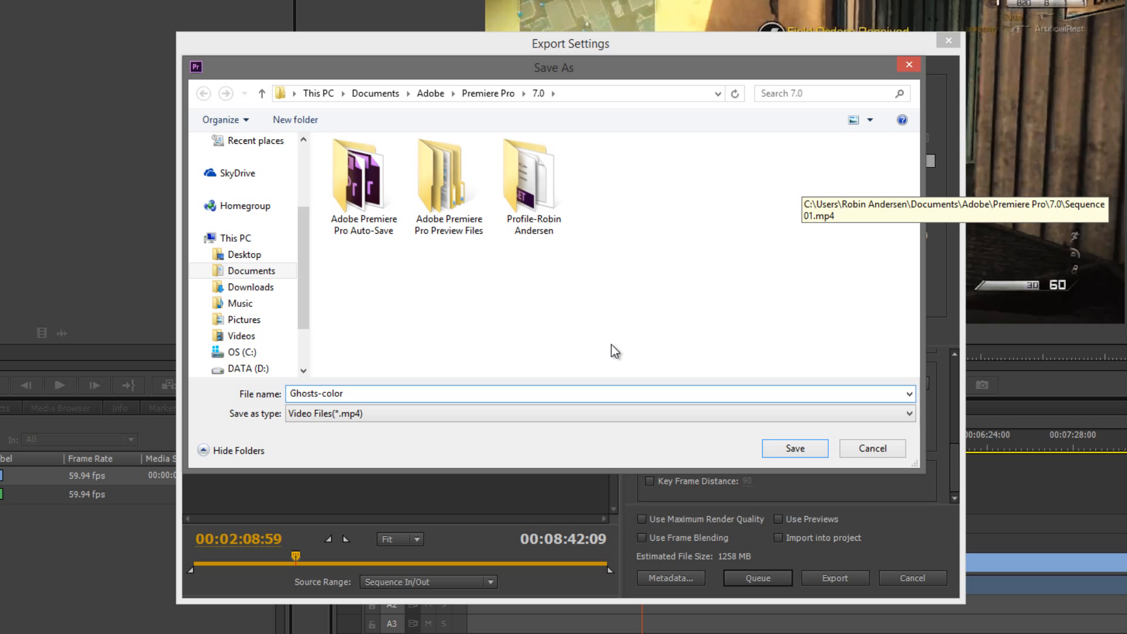
text(-correctio)
text(n)
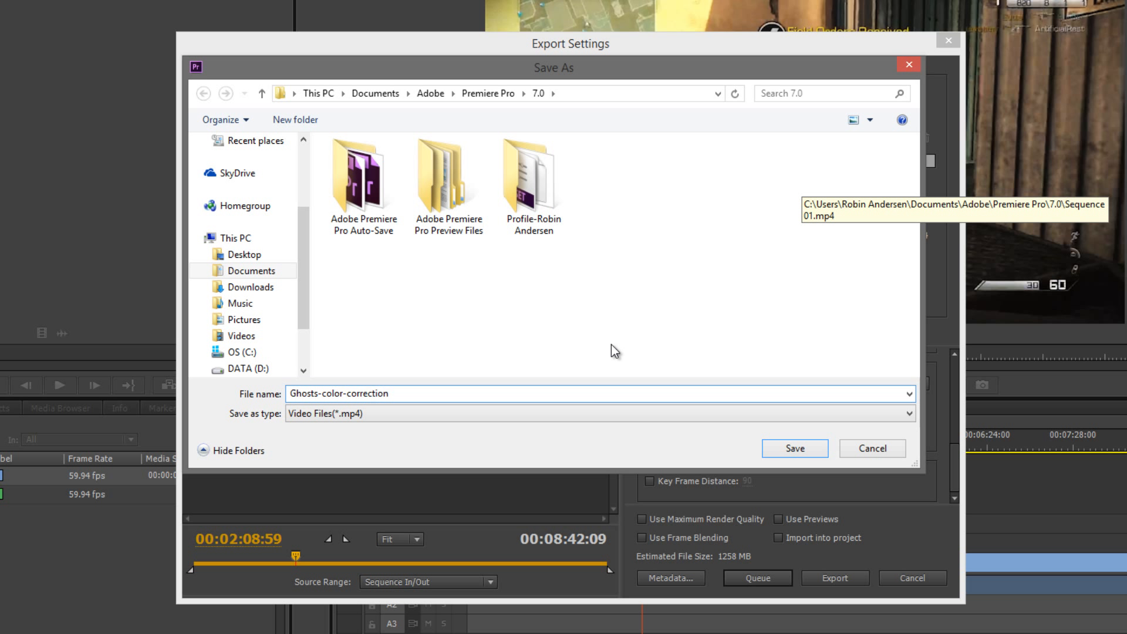
click(795, 449)
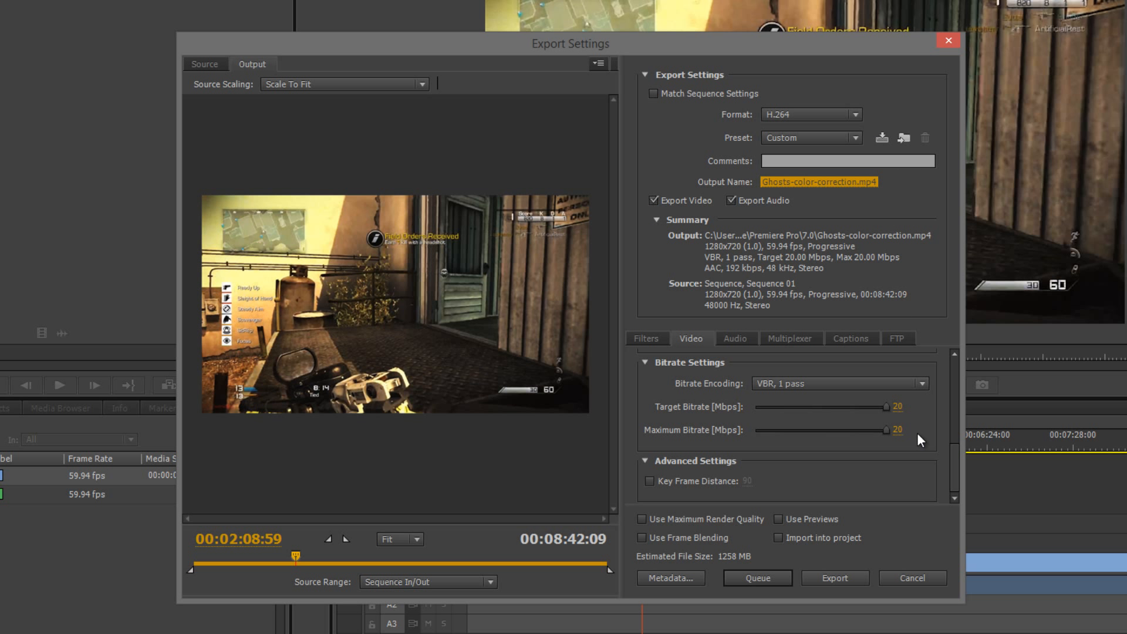
Start exporting Sequence 01 with the current settings and cancel the encoding.
drag(951, 474, 946, 369)
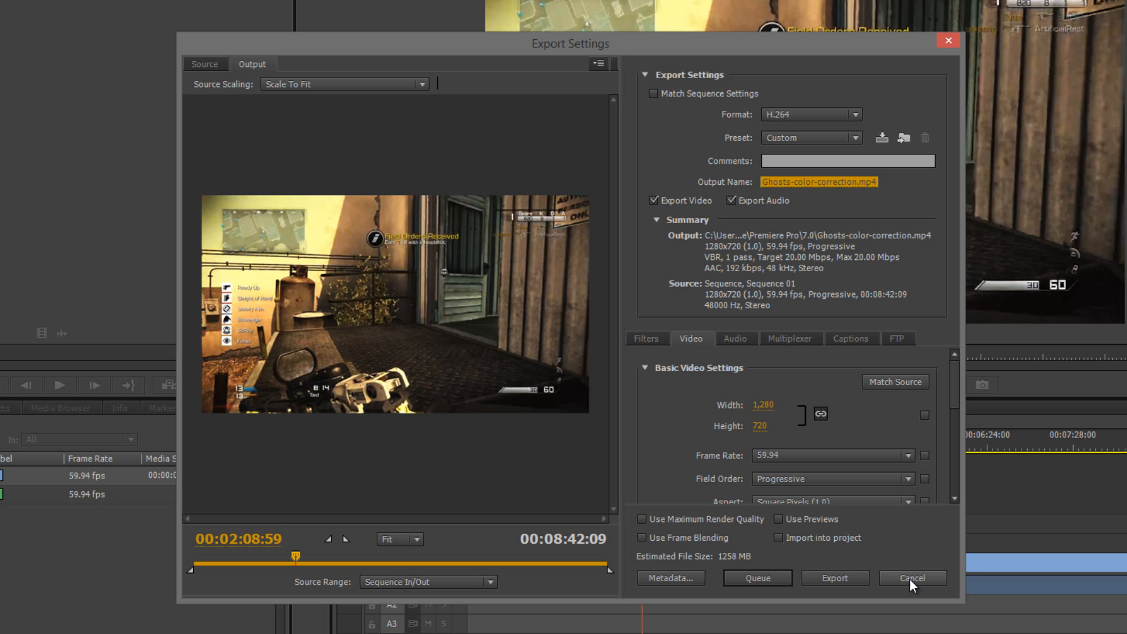
click(845, 575)
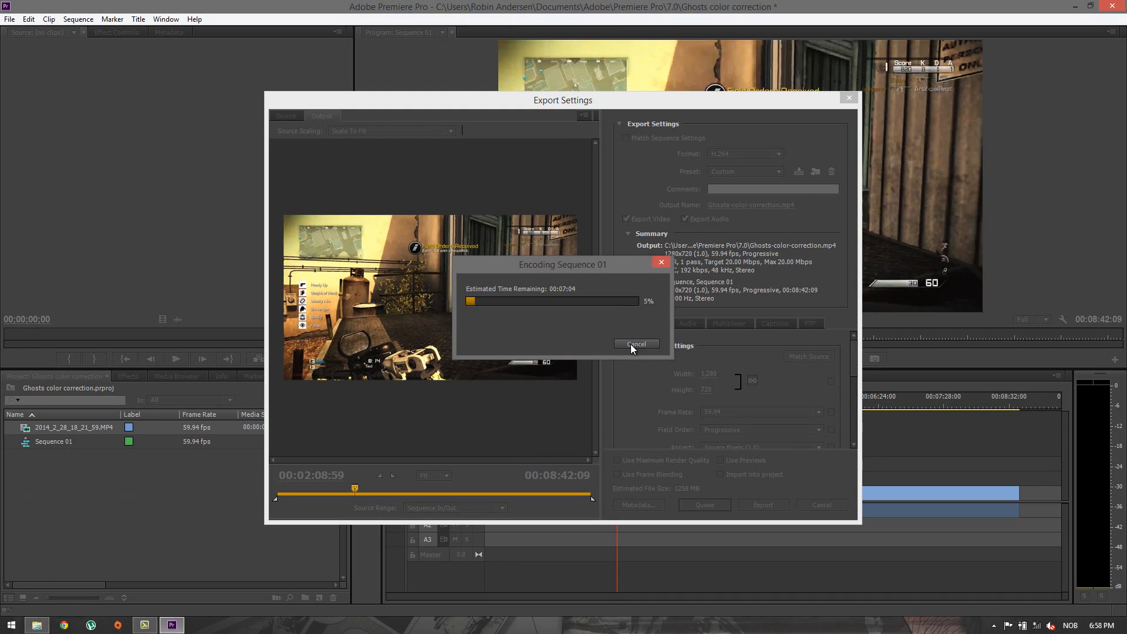
click(632, 345)
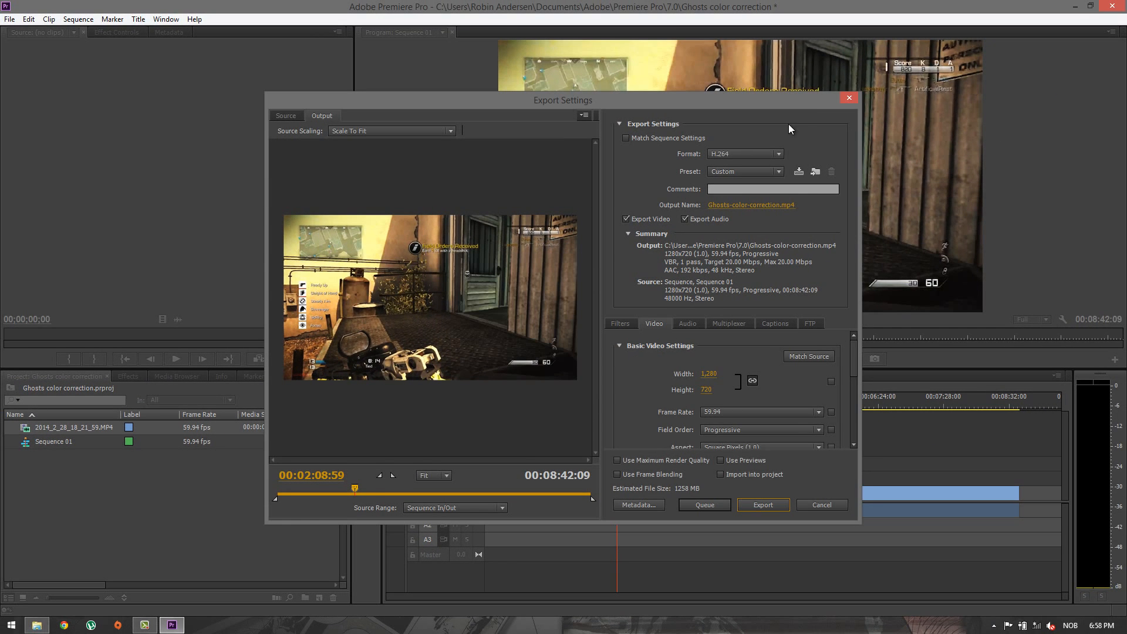
Move the export settings dialog aside and close it without exporting.
drag(810, 98, 809, 48)
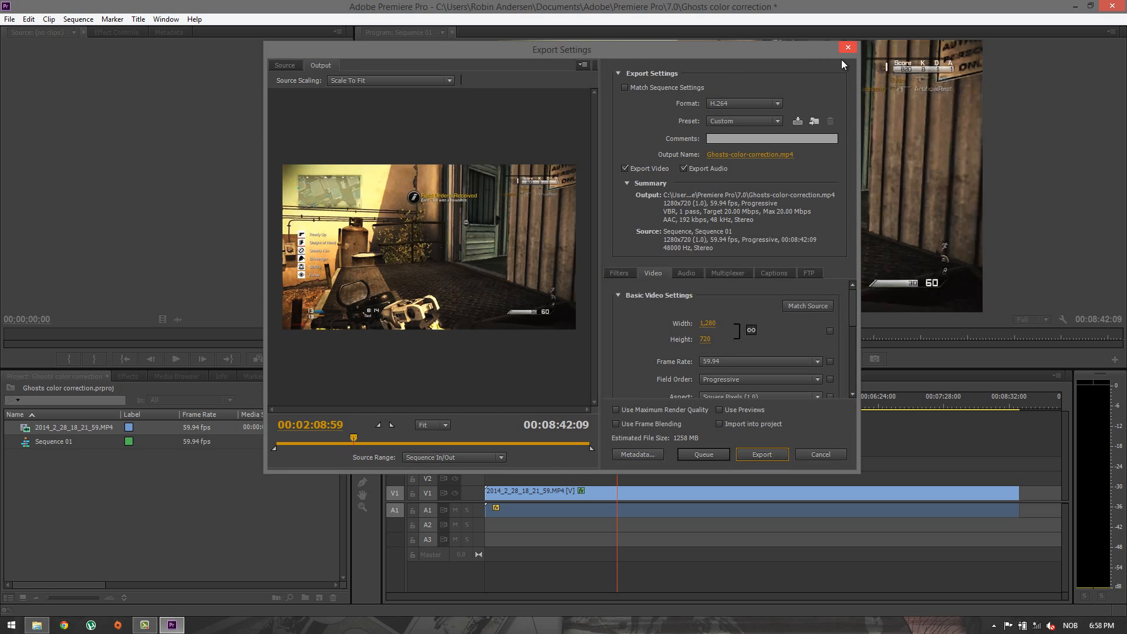
drag(809, 53, 796, 69)
click(834, 64)
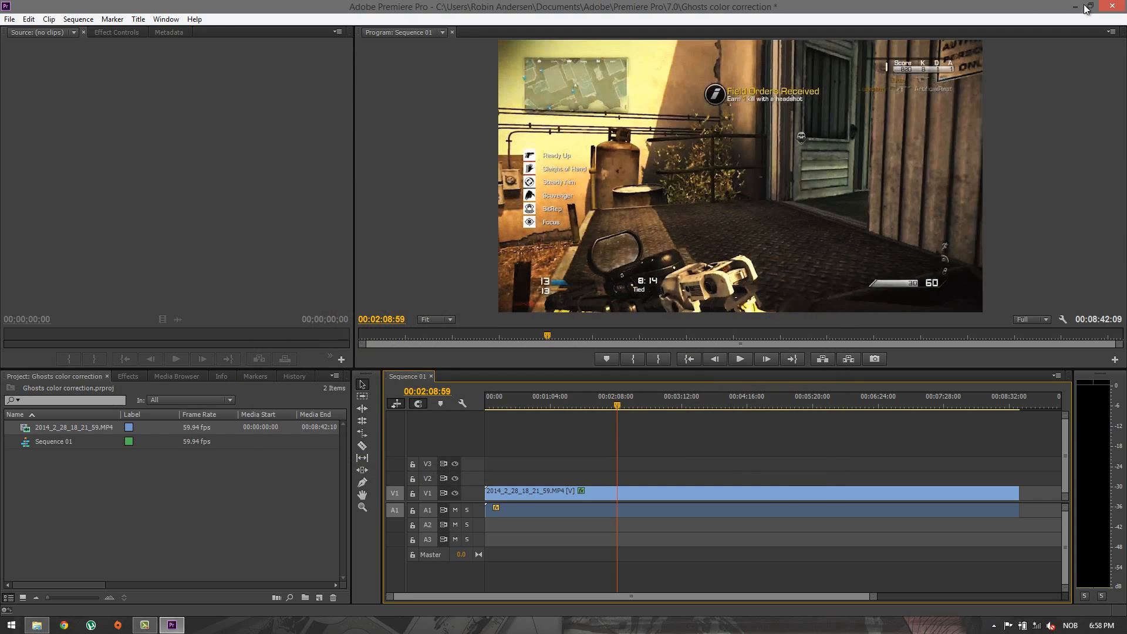
Quit Premiere Pro without saving the project changes, and close the File Explorer window of the Transcend (G:) drive.
click(1111, 7)
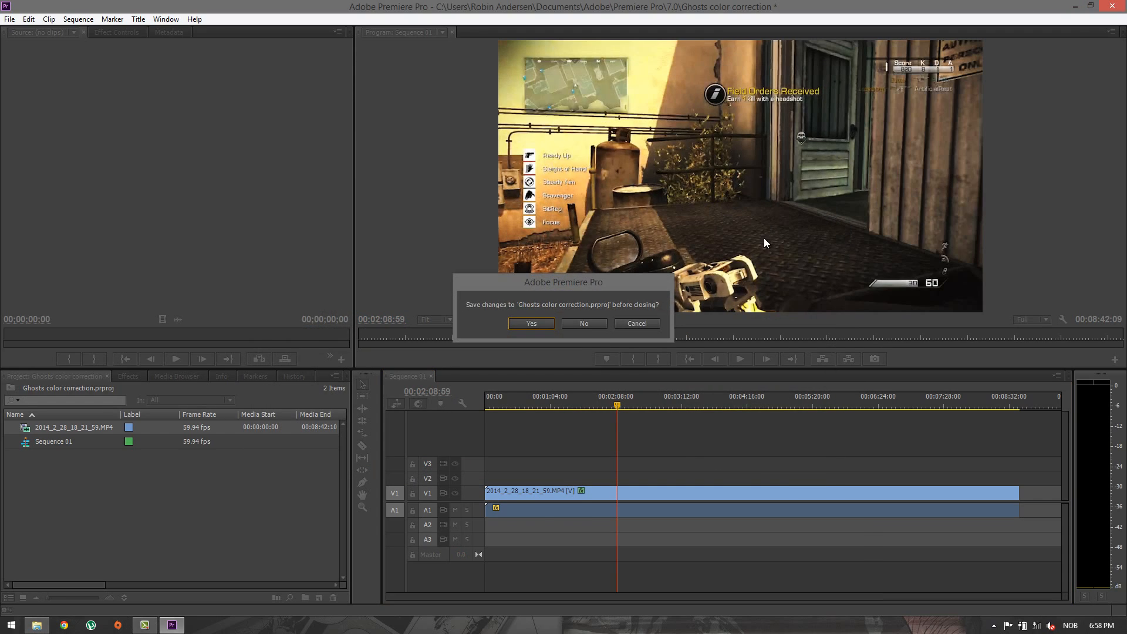
click(599, 323)
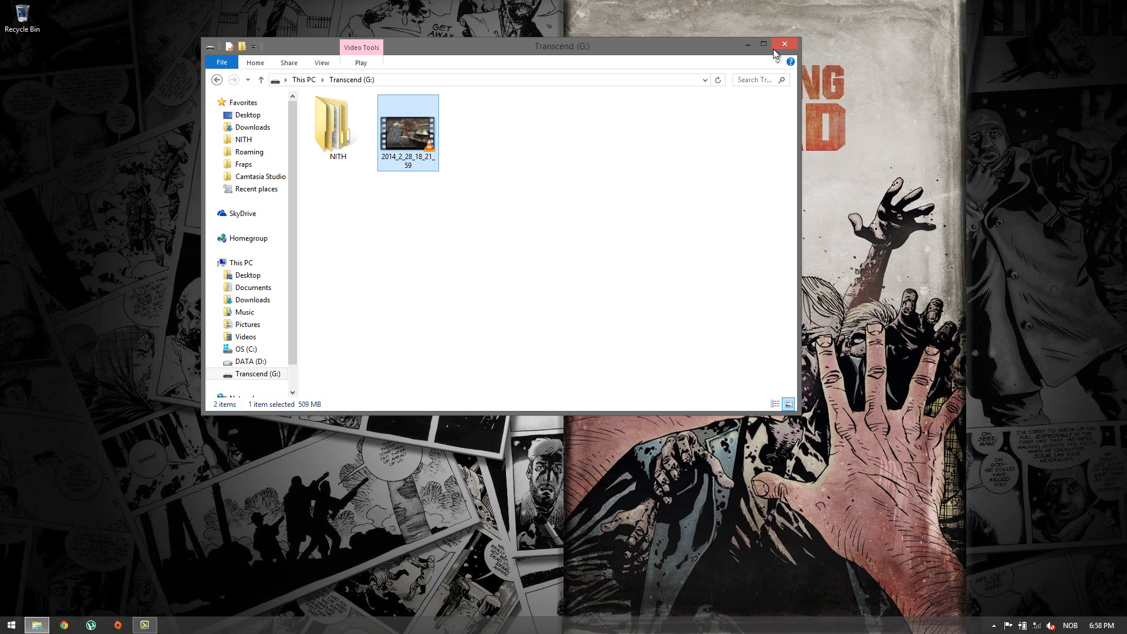
click(785, 44)
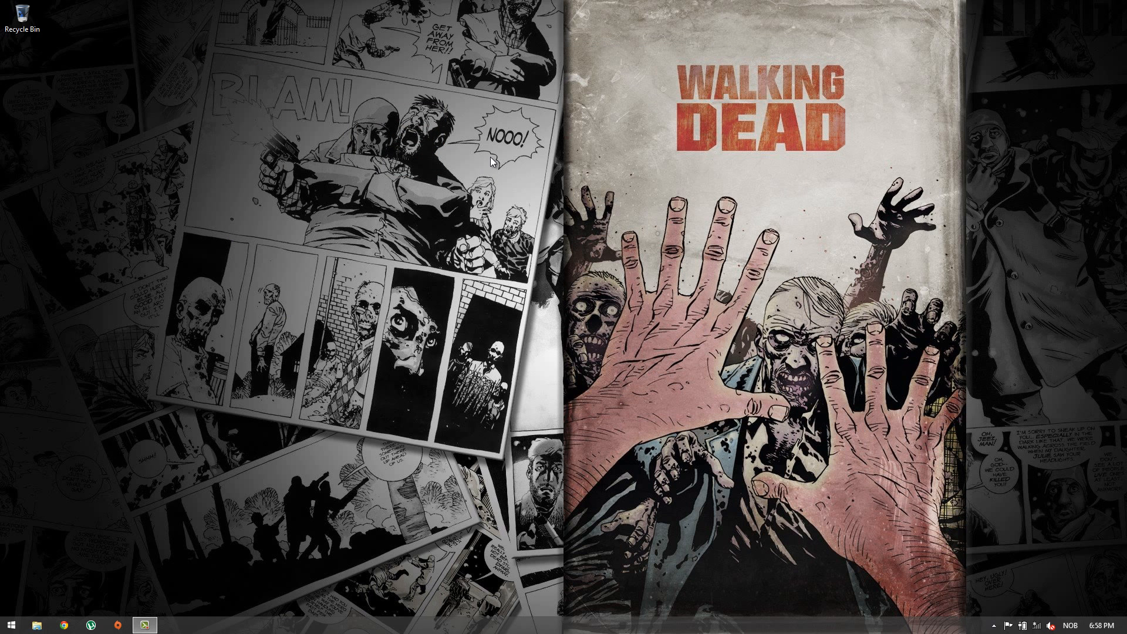